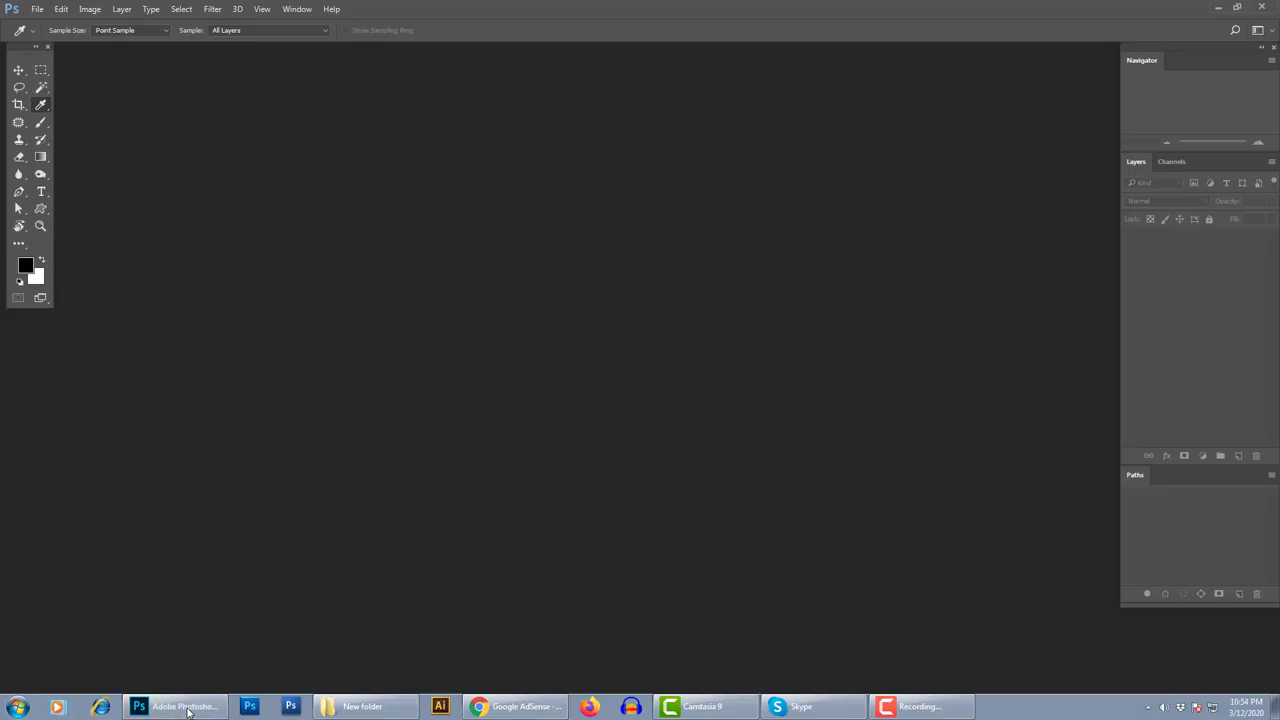
Open Pro Creative.jpg in Photoshop, select the Pen tool and switch to full-screen view
{"action": "left_click", "coordinate": [1221, 8]}
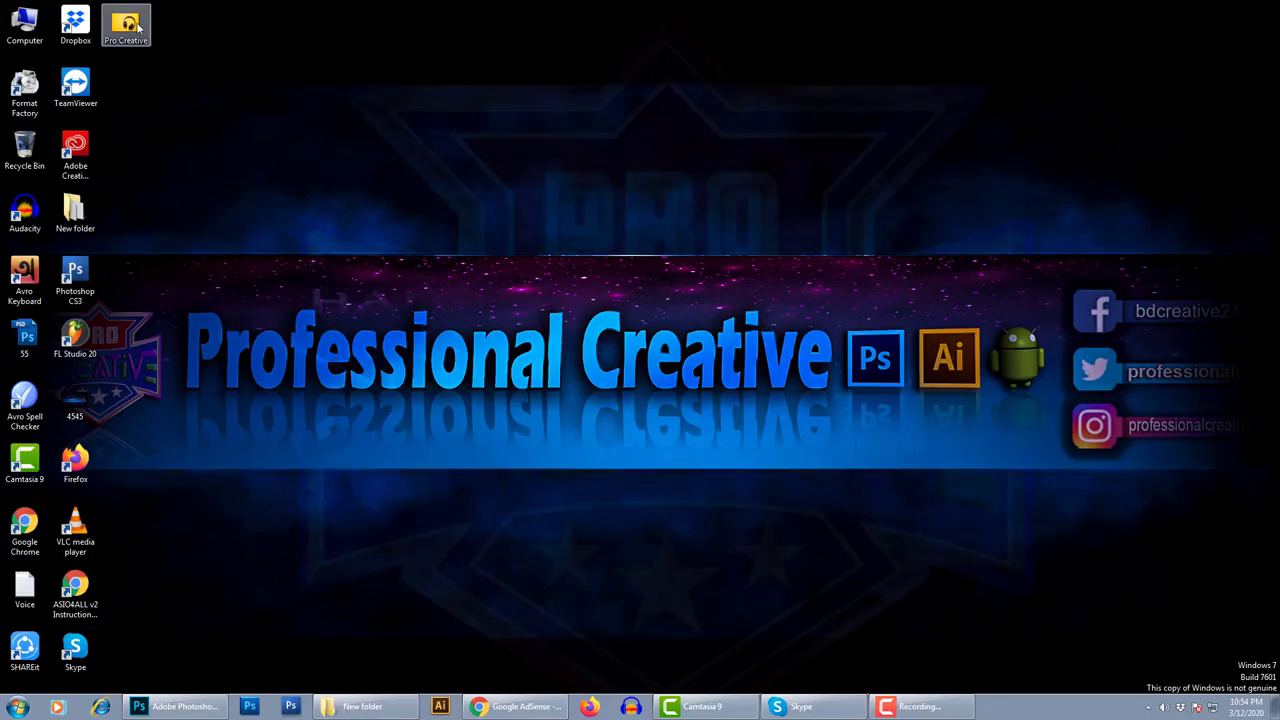
{"action": "left_click_drag", "start_coordinate": [126, 24], "coordinate": [181, 705]}
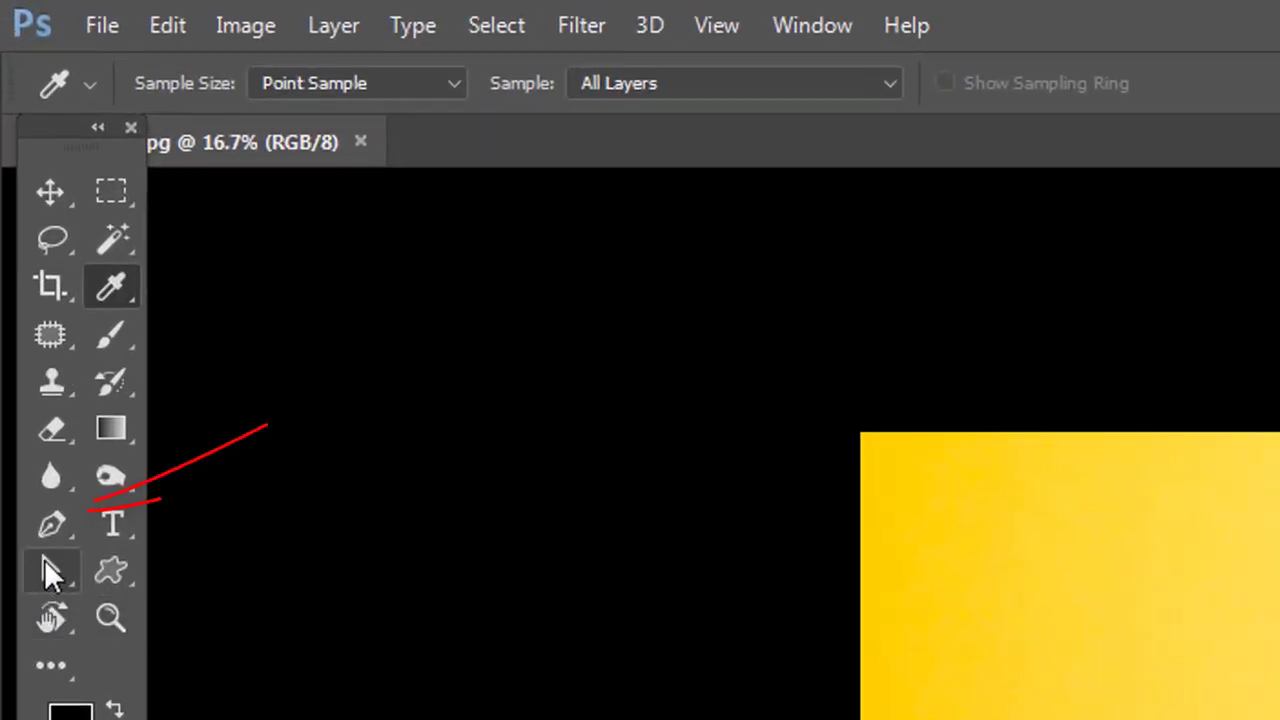
{"action": "left_click", "coordinate": [51, 527]}
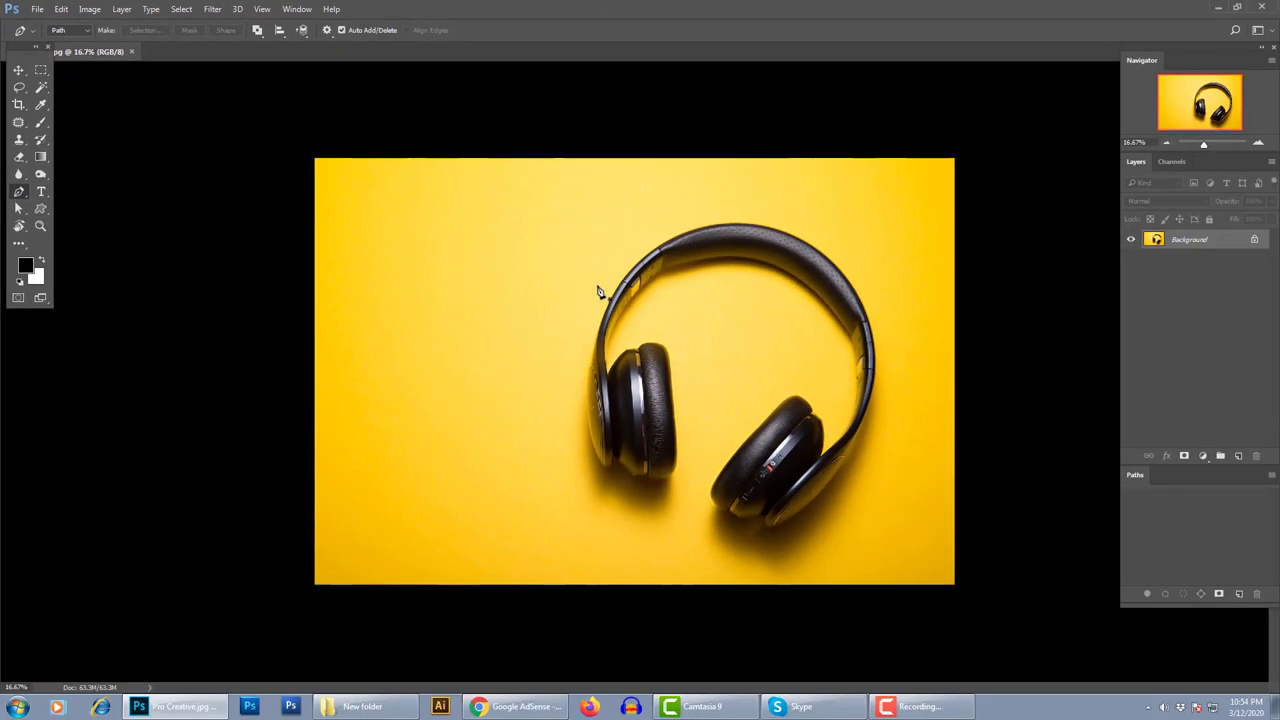
{"action": "scroll", "coordinate": [603, 372], "scroll_direction": "up", "scroll_amount": 5}
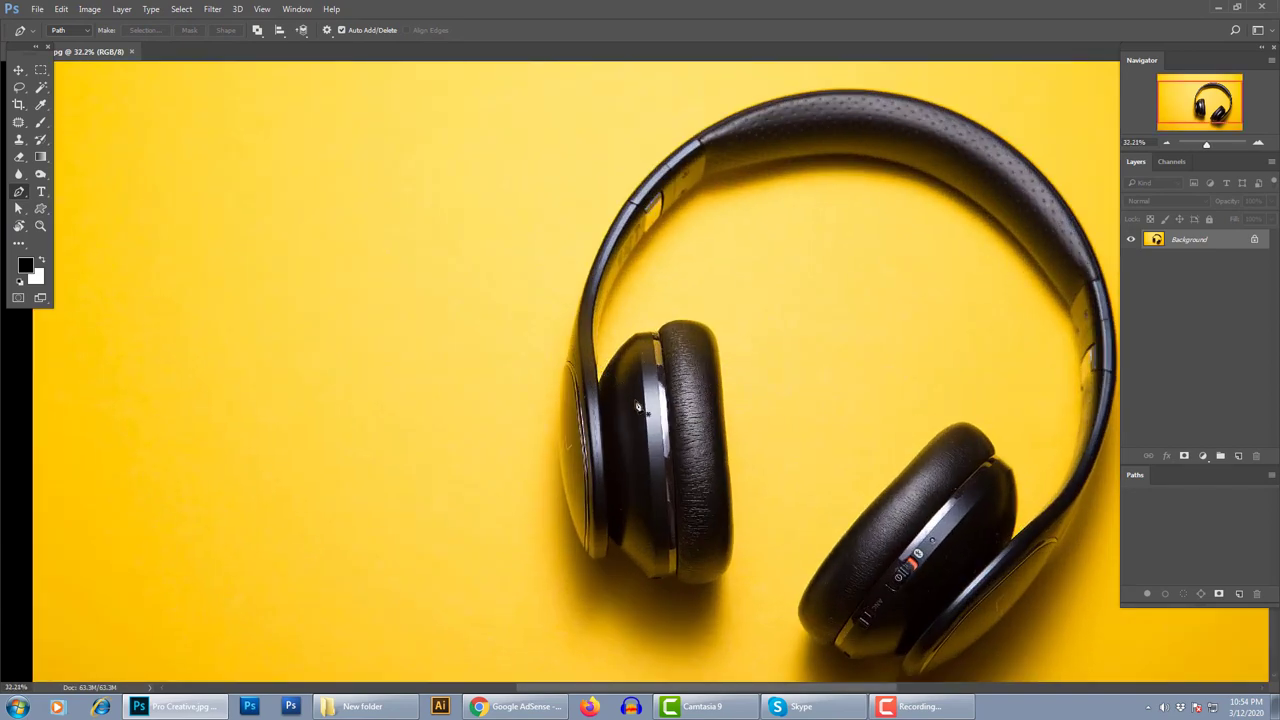
{"action": "key", "text": "f"}
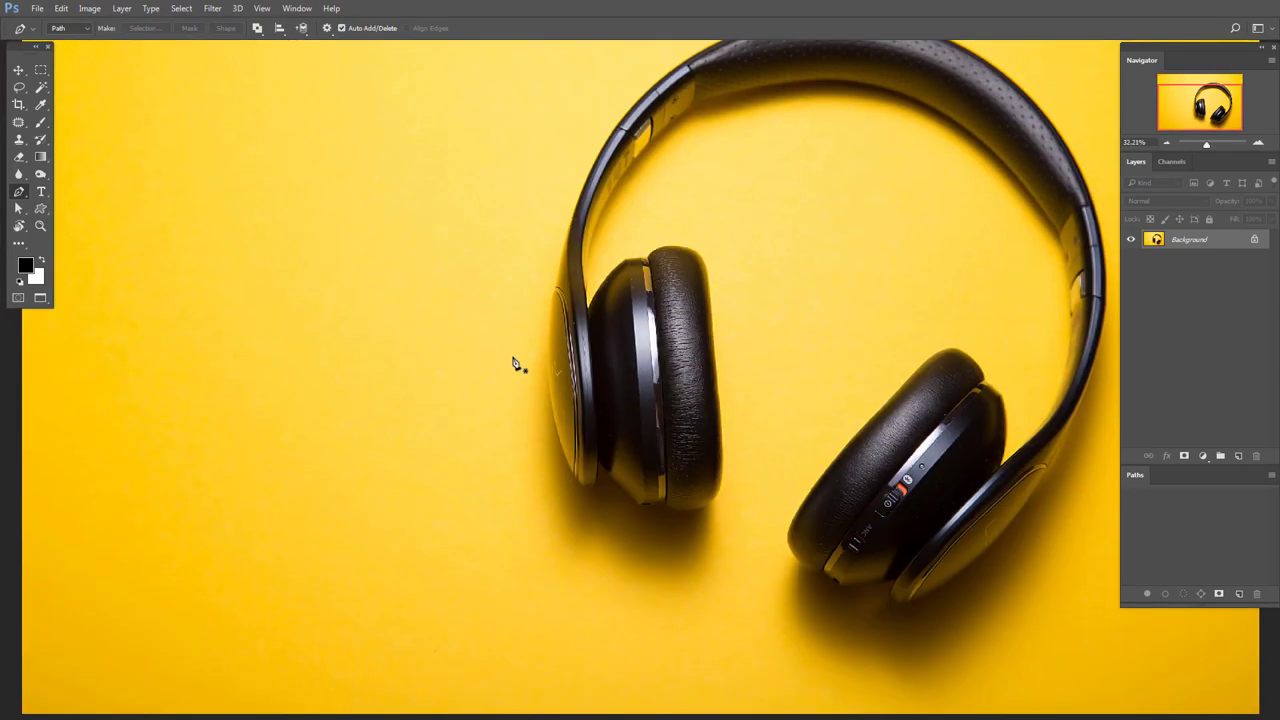
{"action": "scroll", "coordinate": [514, 364], "scroll_direction": "down", "scroll_amount": 2}
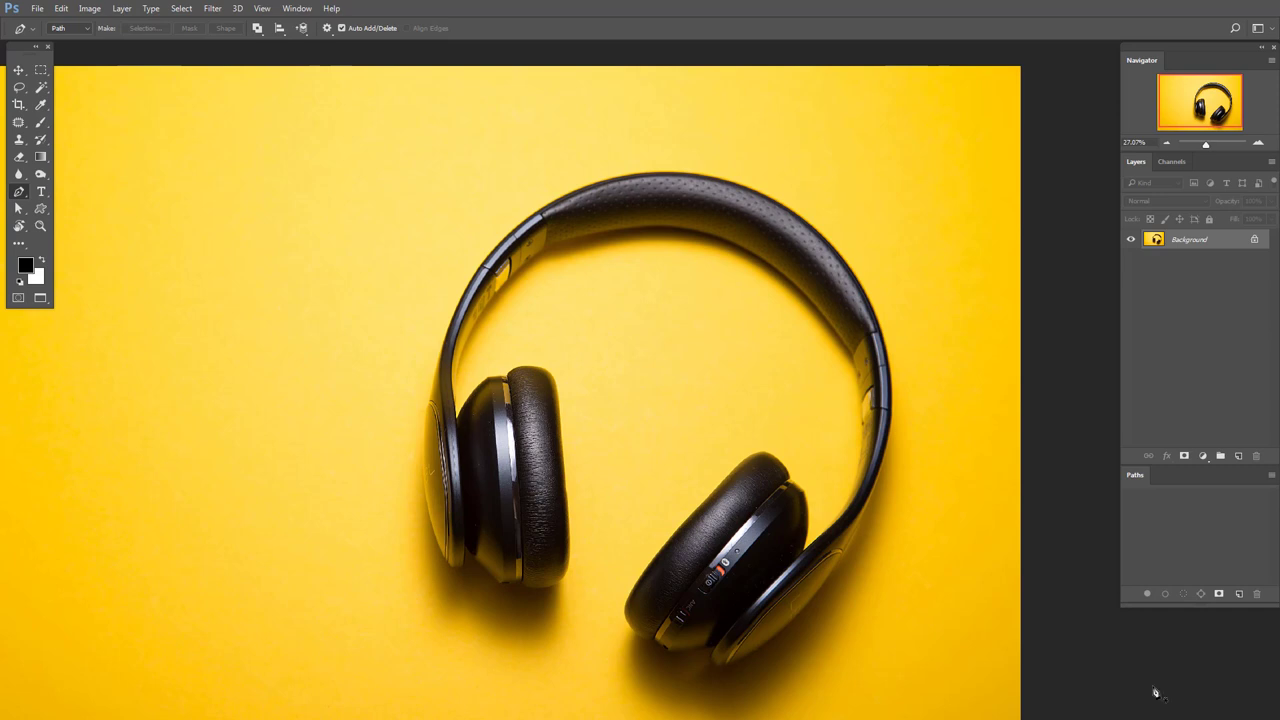
Create Path 1 and start anchoring along the left earcup's top edge and ear pad
{"action": "left_click", "coordinate": [1238, 595]}
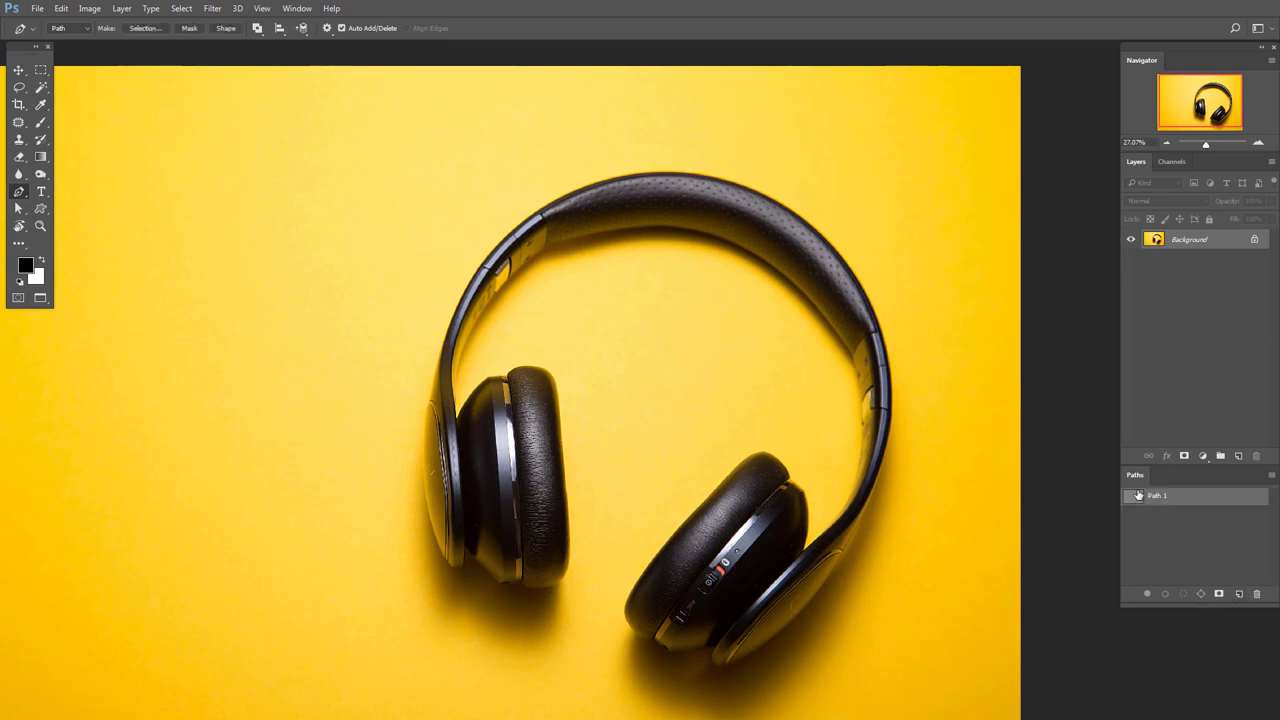
{"action": "scroll", "coordinate": [571, 400], "scroll_direction": "up", "scroll_amount": 6}
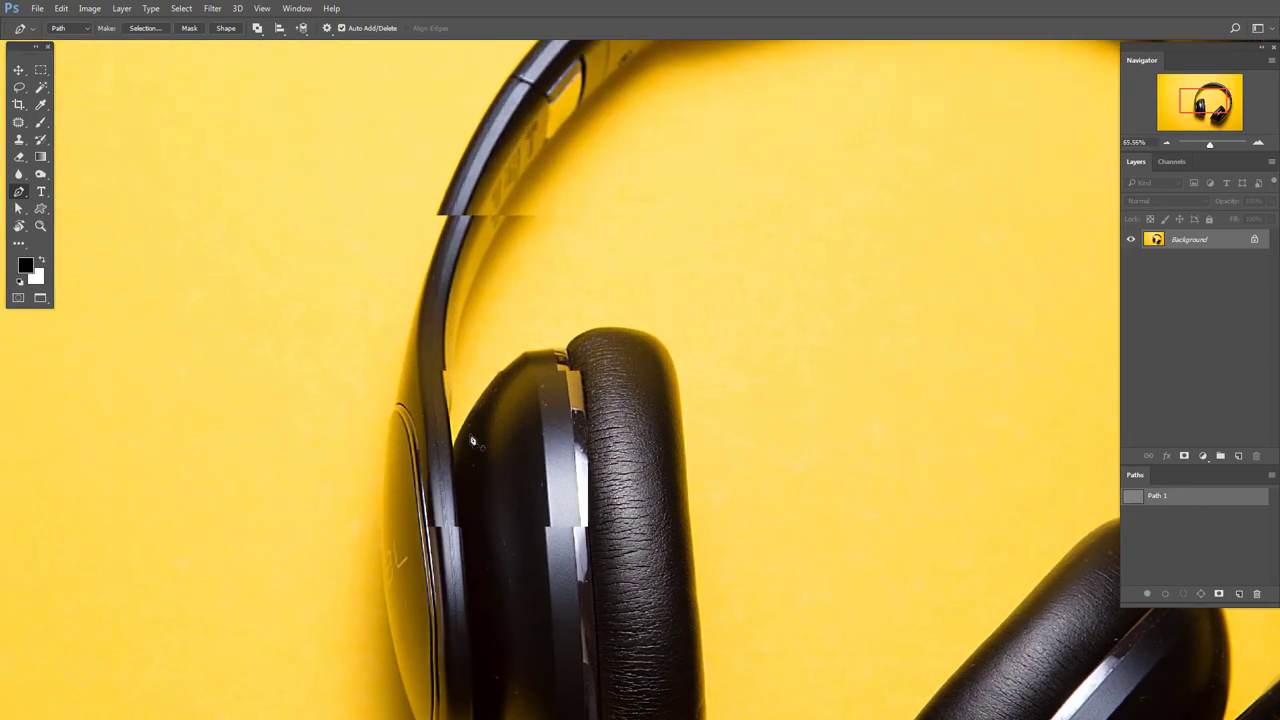
{"action": "left_click", "coordinate": [449, 461]}
{"action": "scroll", "coordinate": [500, 381], "scroll_direction": "up", "scroll_amount": 4}
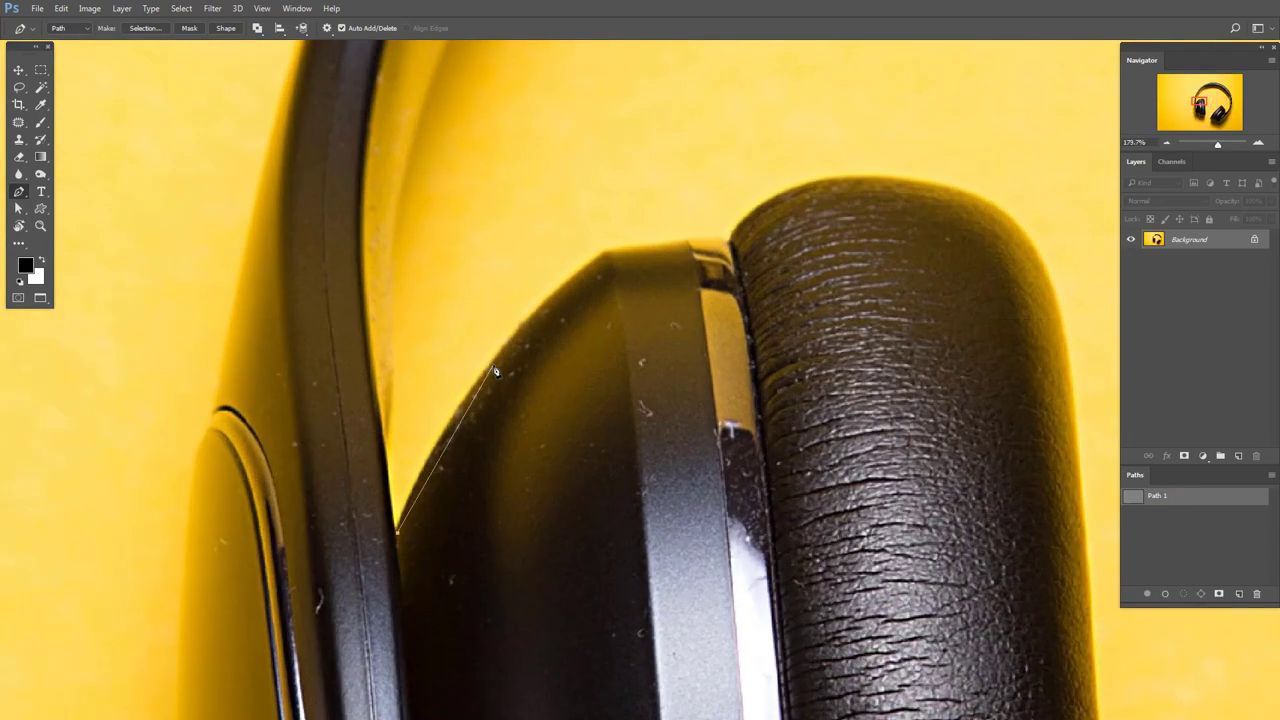
{"action": "scroll", "coordinate": [580, 270], "scroll_direction": "up", "scroll_amount": 2}
{"action": "scroll", "coordinate": [600, 255], "scroll_direction": "up", "scroll_amount": 2}
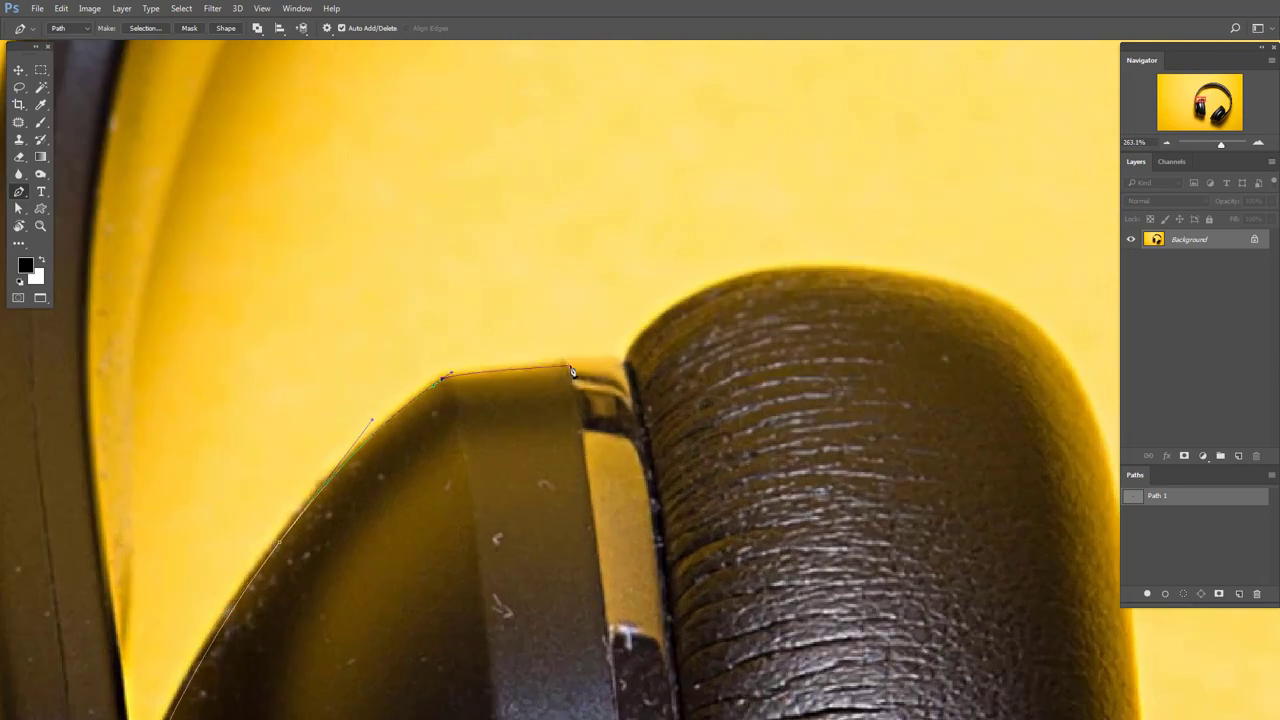
{"action": "left_click", "coordinate": [602, 252]}
{"action": "left_click", "coordinate": [689, 243]}
{"action": "left_click", "coordinate": [729, 236]}
{"action": "left_click_drag", "start_coordinate": [870, 178], "coordinate": [963, 183]}
{"action": "scroll", "coordinate": [1033, 260], "scroll_direction": "down", "scroll_amount": 3}
{"action": "scroll", "coordinate": [762, 453], "scroll_direction": "down", "scroll_amount": 5}
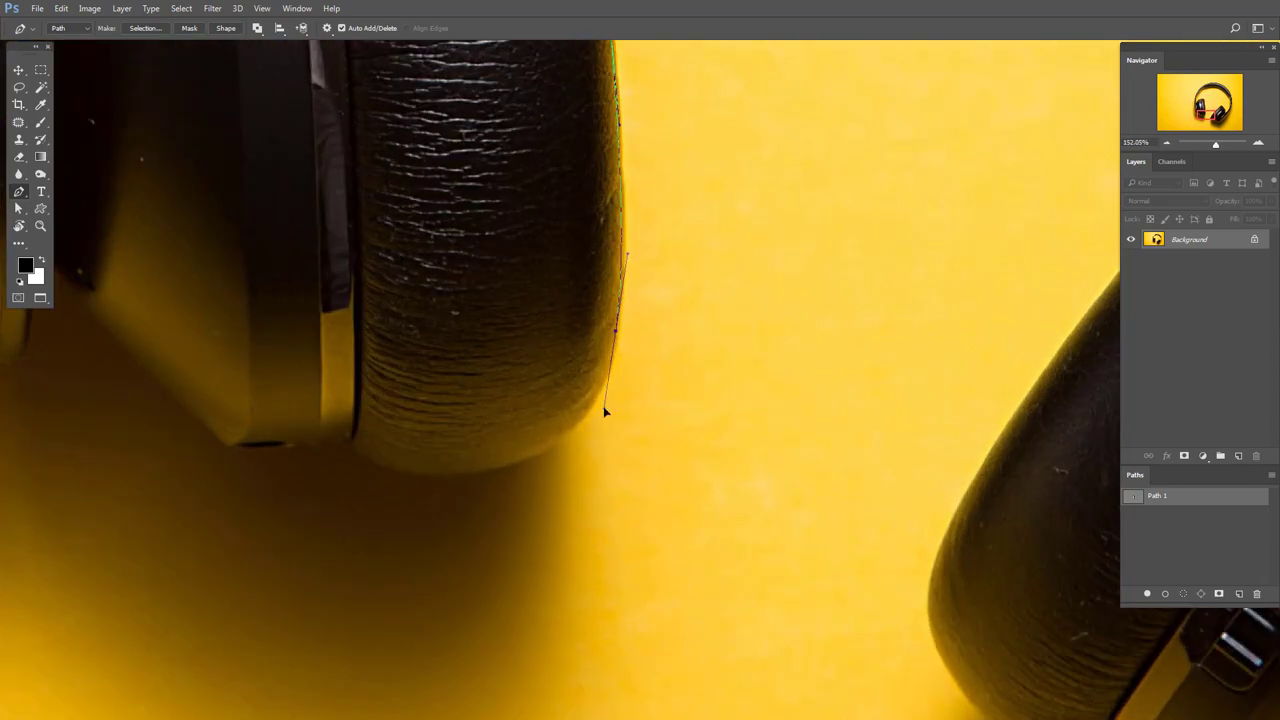
Continue the path around the pad's right and lower edges and the earcup's bottom
{"action": "left_click", "coordinate": [603, 406]}
{"action": "left_click_drag", "start_coordinate": [493, 468], "coordinate": [426, 484]}
{"action": "left_click", "coordinate": [353, 451]}
{"action": "left_click_drag", "start_coordinate": [234, 449], "coordinate": [563, 643]}
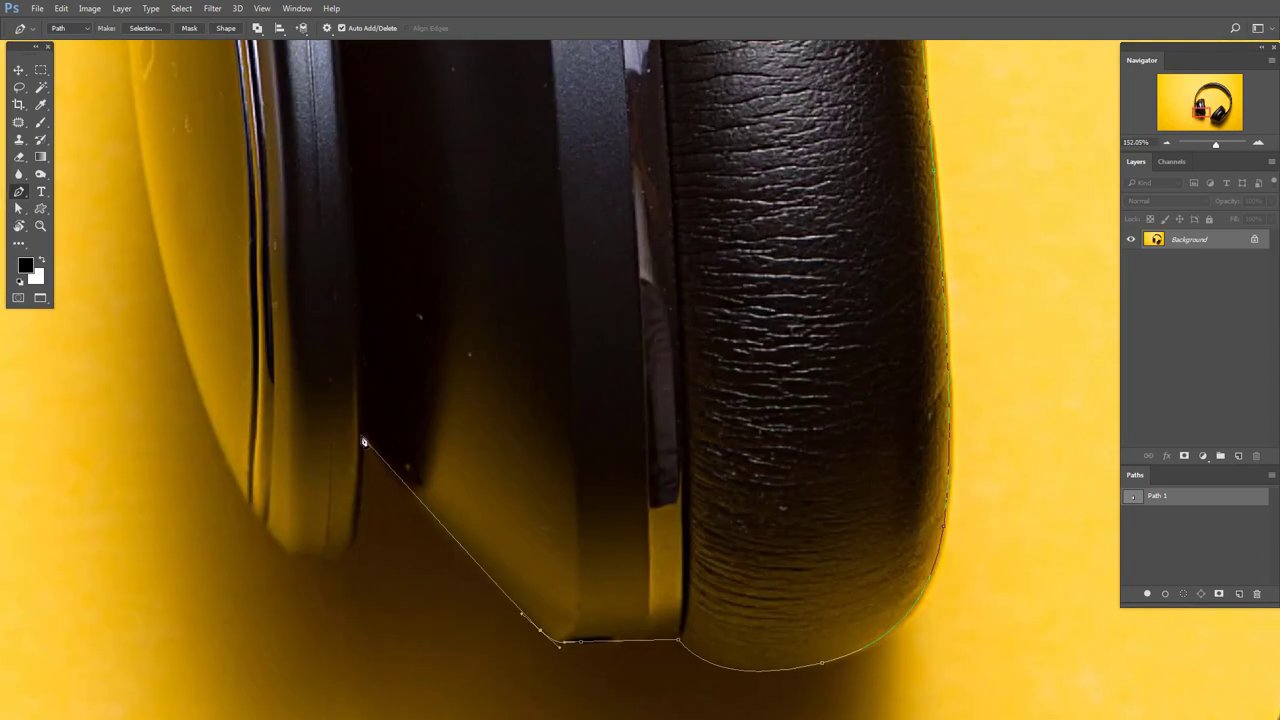
{"action": "left_click", "coordinate": [540, 630]}
{"action": "left_click", "coordinate": [362, 437]}
{"action": "left_click", "coordinate": [353, 531]}
{"action": "left_click_drag", "start_coordinate": [327, 557], "coordinate": [307, 557]}
{"action": "left_click", "coordinate": [290, 558]}
{"action": "left_click", "coordinate": [273, 535]}
{"action": "scroll", "coordinate": [258, 515], "scroll_direction": "up", "scroll_amount": 5}
{"action": "scroll", "coordinate": [300, 320], "scroll_direction": "down", "scroll_amount": 2}
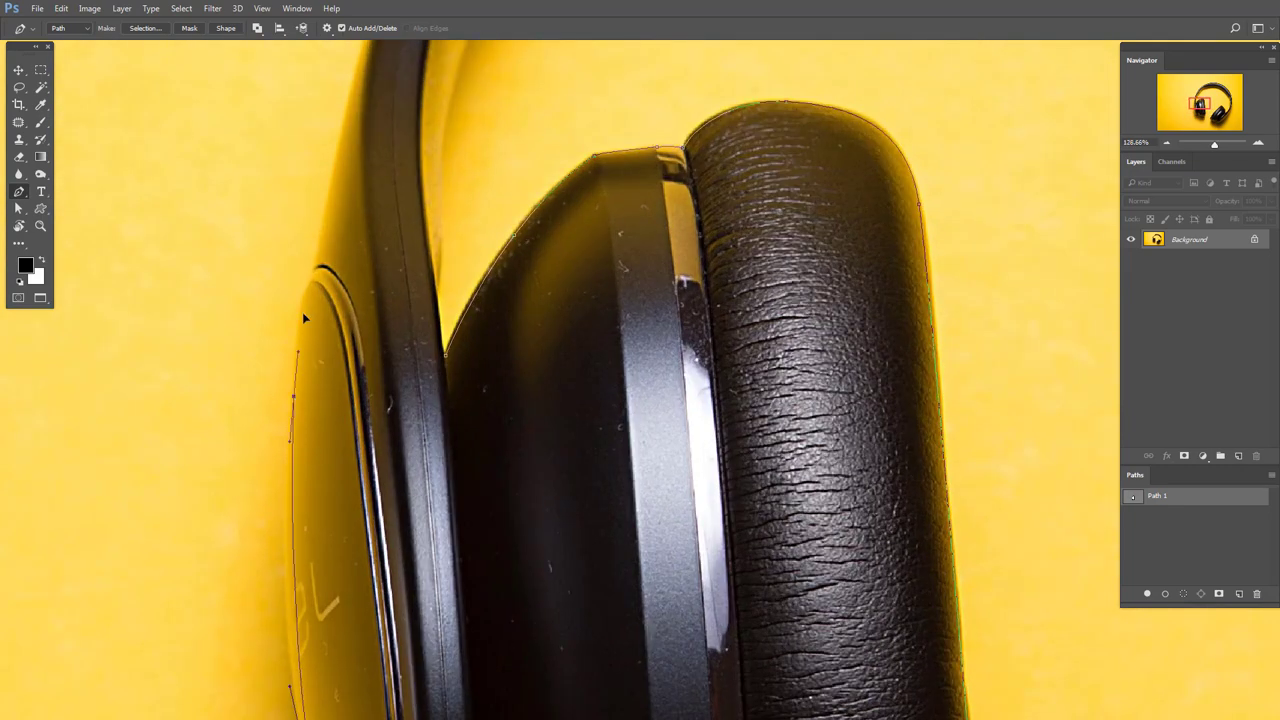
Trace the path up the headband's left edge and across its top
{"action": "left_click", "coordinate": [292, 415]}
{"action": "left_click", "coordinate": [312, 255]}
{"action": "scroll", "coordinate": [320, 300], "scroll_direction": "up", "scroll_amount": 3}
{"action": "left_click", "coordinate": [320, 352]}
{"action": "left_click", "coordinate": [360, 245]}
{"action": "scroll", "coordinate": [340, 323], "scroll_direction": "up", "scroll_amount": 3}
{"action": "scroll", "coordinate": [514, 294], "scroll_direction": "right", "scroll_amount": 3}
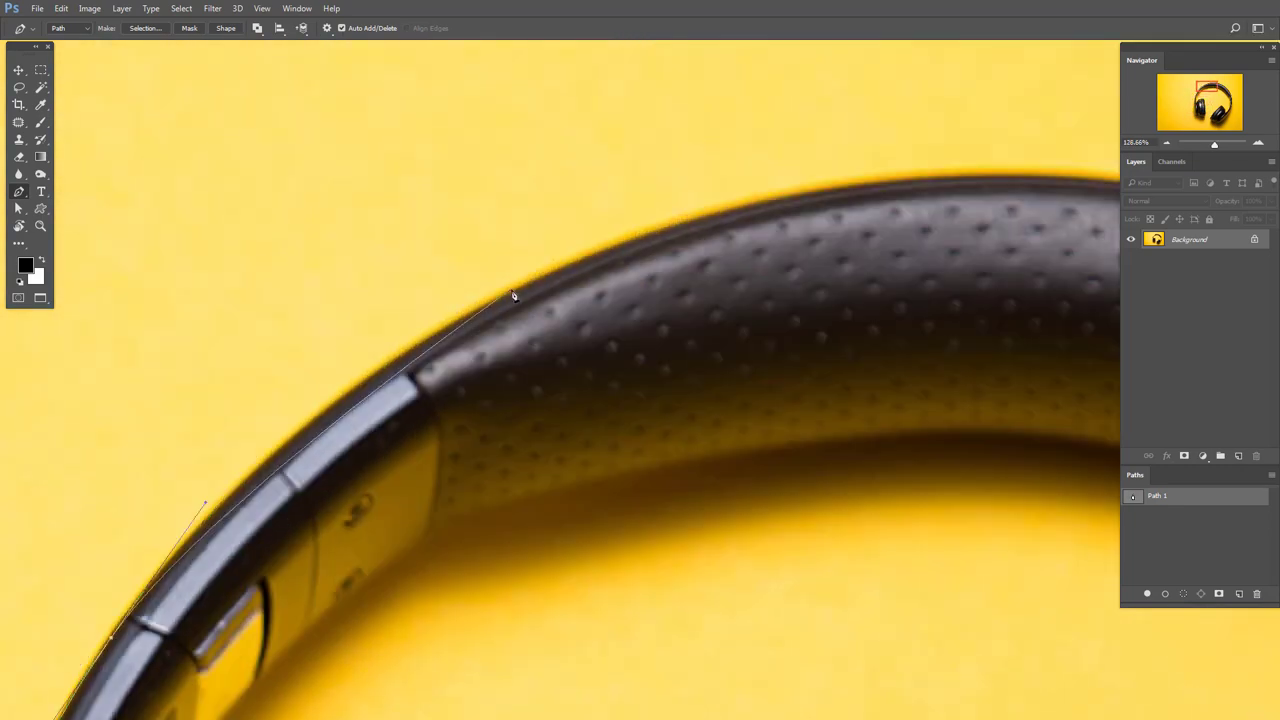
{"action": "scroll", "coordinate": [514, 294], "scroll_direction": "up", "scroll_amount": 2}
{"action": "left_click_drag", "start_coordinate": [137, 385], "coordinate": [238, 330]}
{"action": "left_click_drag", "start_coordinate": [652, 335], "coordinate": [800, 358]}
{"action": "scroll", "coordinate": [717, 397], "scroll_direction": "down", "scroll_amount": 3}
{"action": "scroll", "coordinate": [423, 237], "scroll_direction": "right", "scroll_amount": 3}
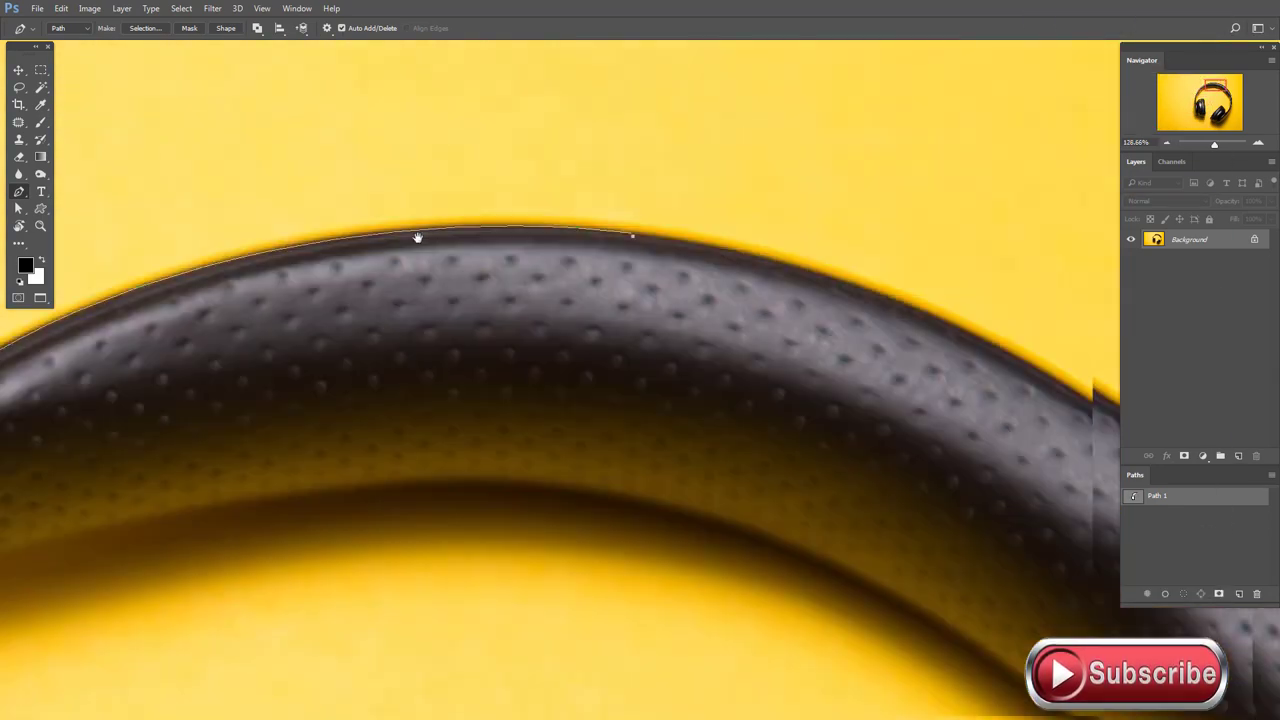
{"action": "scroll", "coordinate": [723, 383], "scroll_direction": "down", "scroll_amount": 2}
{"action": "left_click_drag", "start_coordinate": [721, 380], "coordinate": [900, 492]}
Carry the path down the headband's right side, around the right earcup, and along the inner headband
{"action": "scroll", "coordinate": [580, 229], "scroll_direction": "down", "scroll_amount": 3}
{"action": "scroll", "coordinate": [580, 229], "scroll_direction": "right", "scroll_amount": 2}
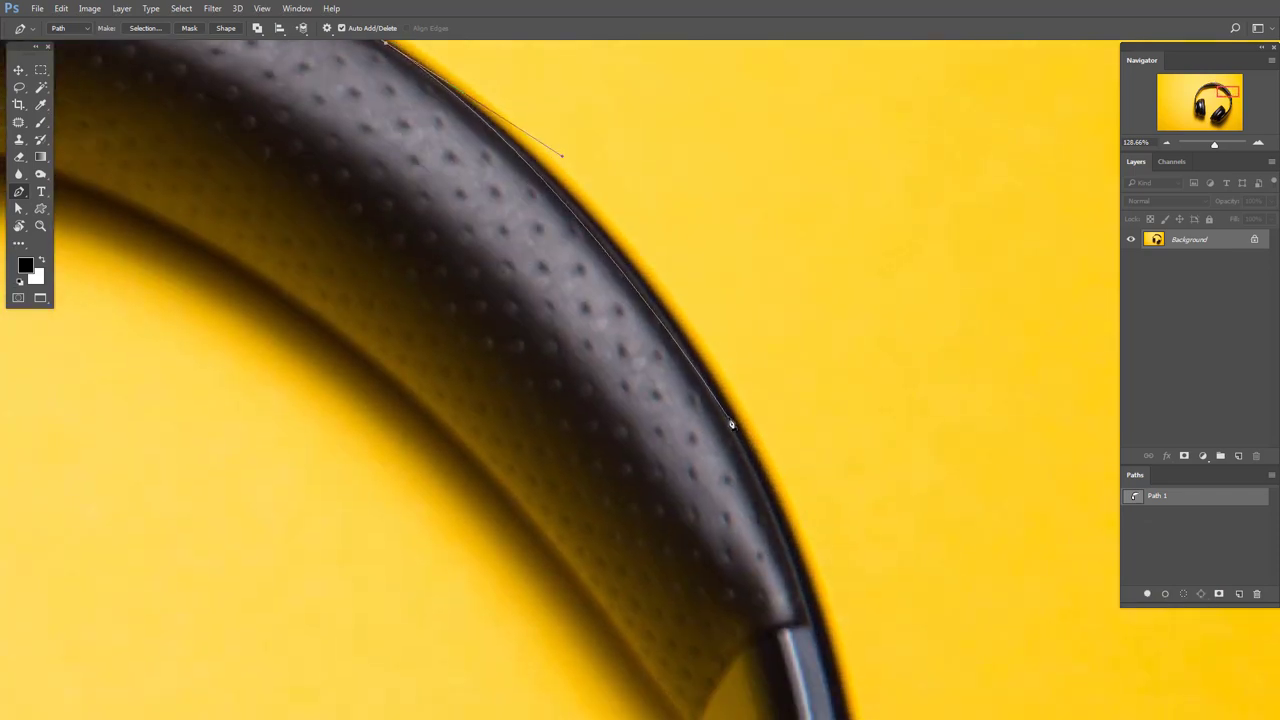
{"action": "left_click_drag", "start_coordinate": [729, 420], "coordinate": [808, 567]}
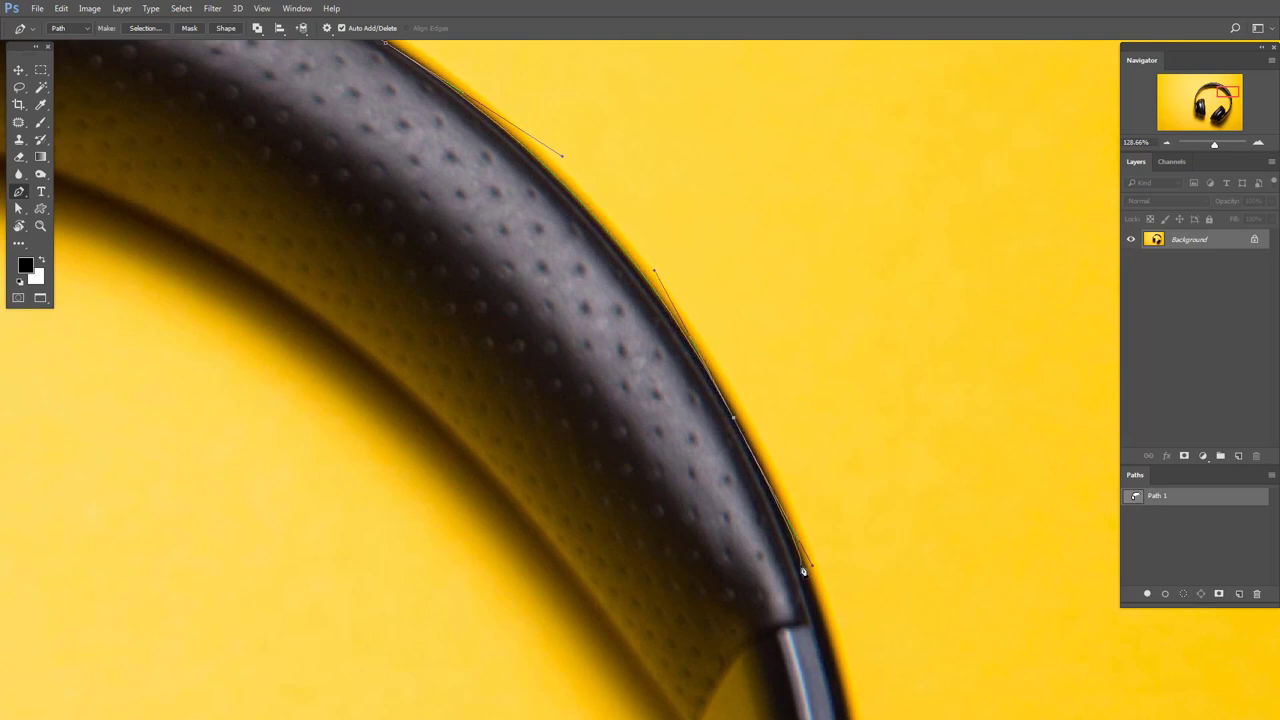
{"action": "scroll", "coordinate": [790, 590], "scroll_direction": "down", "scroll_amount": 3}
{"action": "scroll", "coordinate": [700, 620], "scroll_direction": "down", "scroll_amount": 2}
{"action": "scroll", "coordinate": [700, 620], "scroll_direction": "right", "scroll_amount": 1}
{"action": "left_click_drag", "start_coordinate": [654, 458], "coordinate": [601, 623]}
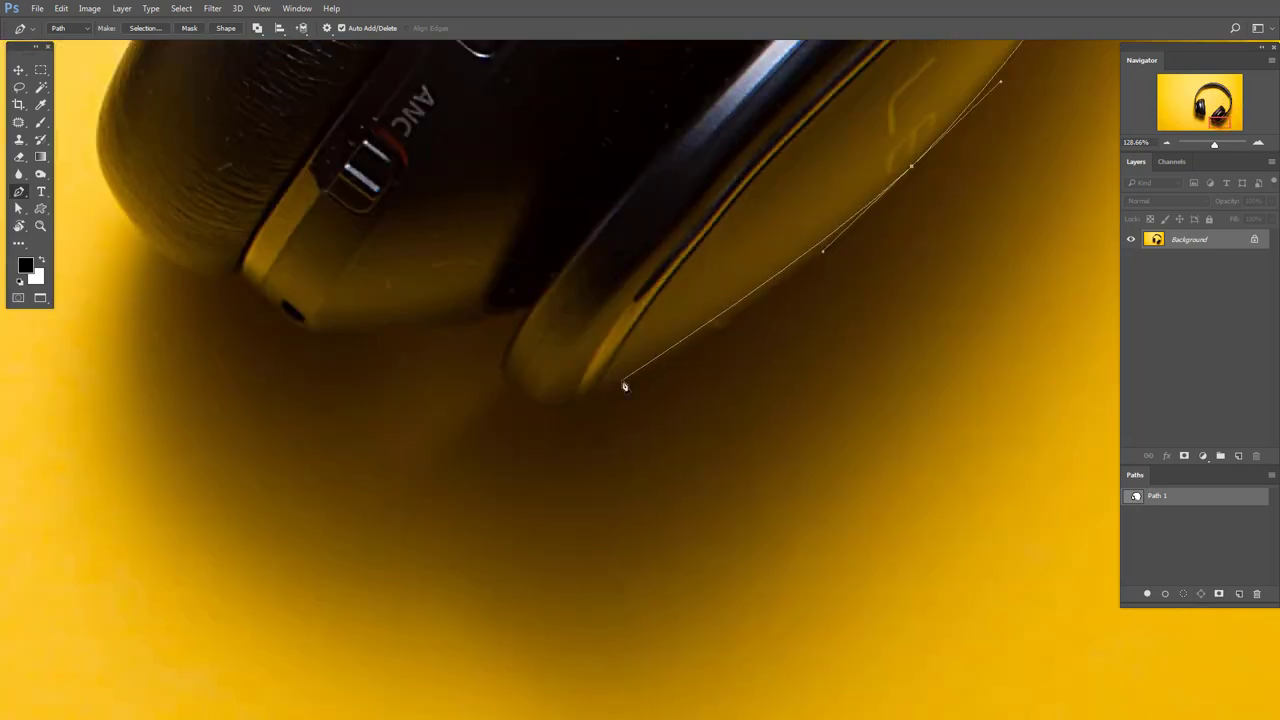
{"action": "left_click_drag", "start_coordinate": [521, 397], "coordinate": [491, 377]}
{"action": "left_click_drag", "start_coordinate": [531, 304], "coordinate": [454, 319]}
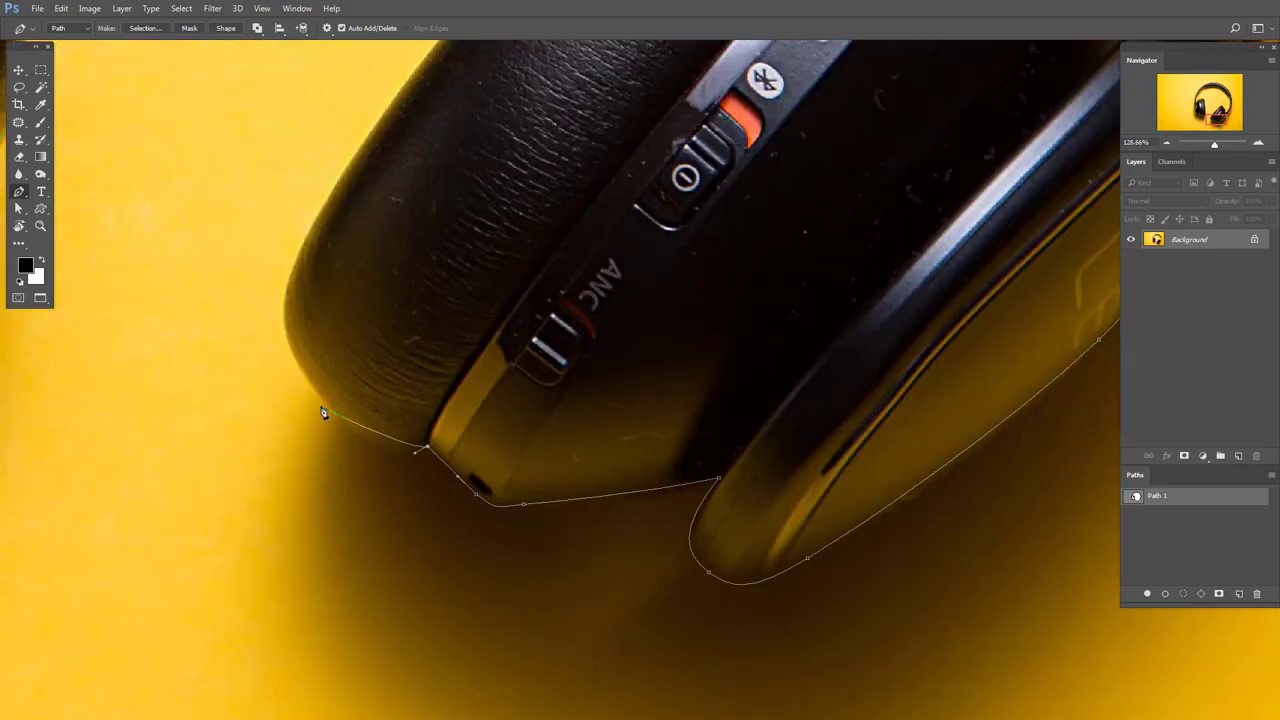
{"action": "scroll", "coordinate": [560, 380], "scroll_direction": "up", "scroll_amount": 10}
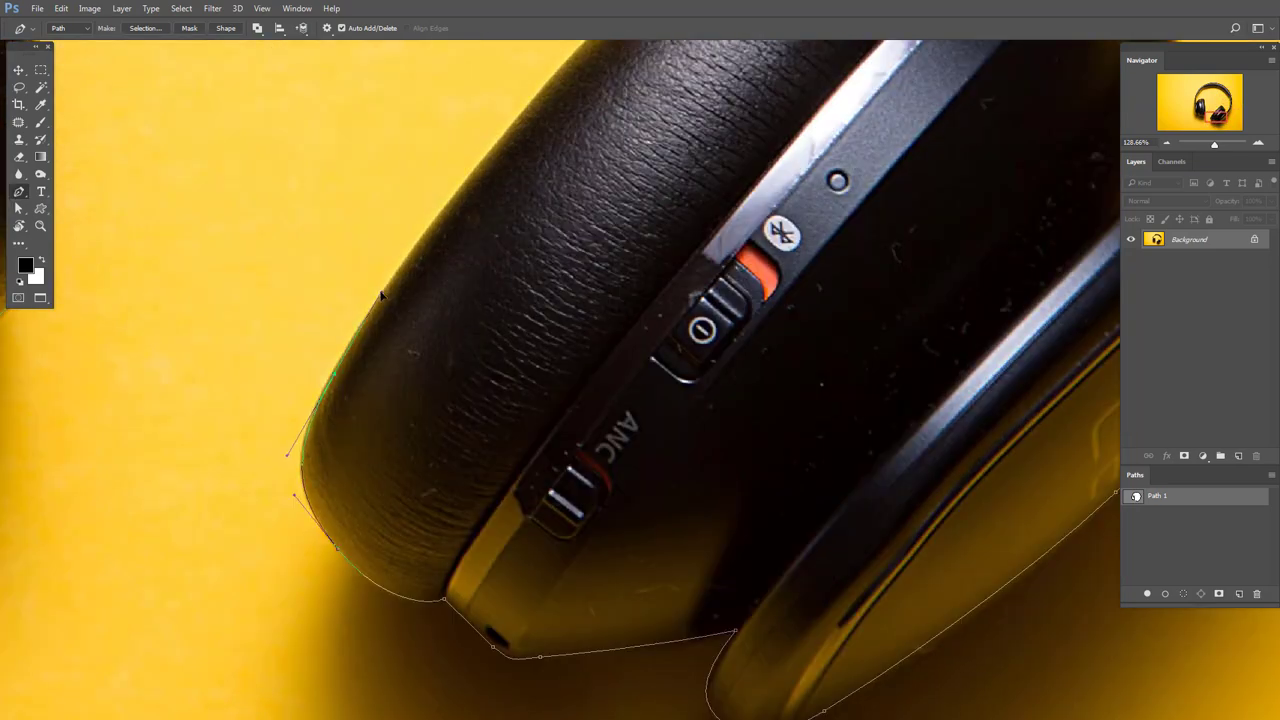
{"action": "scroll", "coordinate": [560, 380], "scroll_direction": "right", "scroll_amount": 3}
{"action": "left_click_drag", "start_coordinate": [425, 328], "coordinate": [479, 290]}
{"action": "left_click_drag", "start_coordinate": [626, 428], "coordinate": [676, 470]}
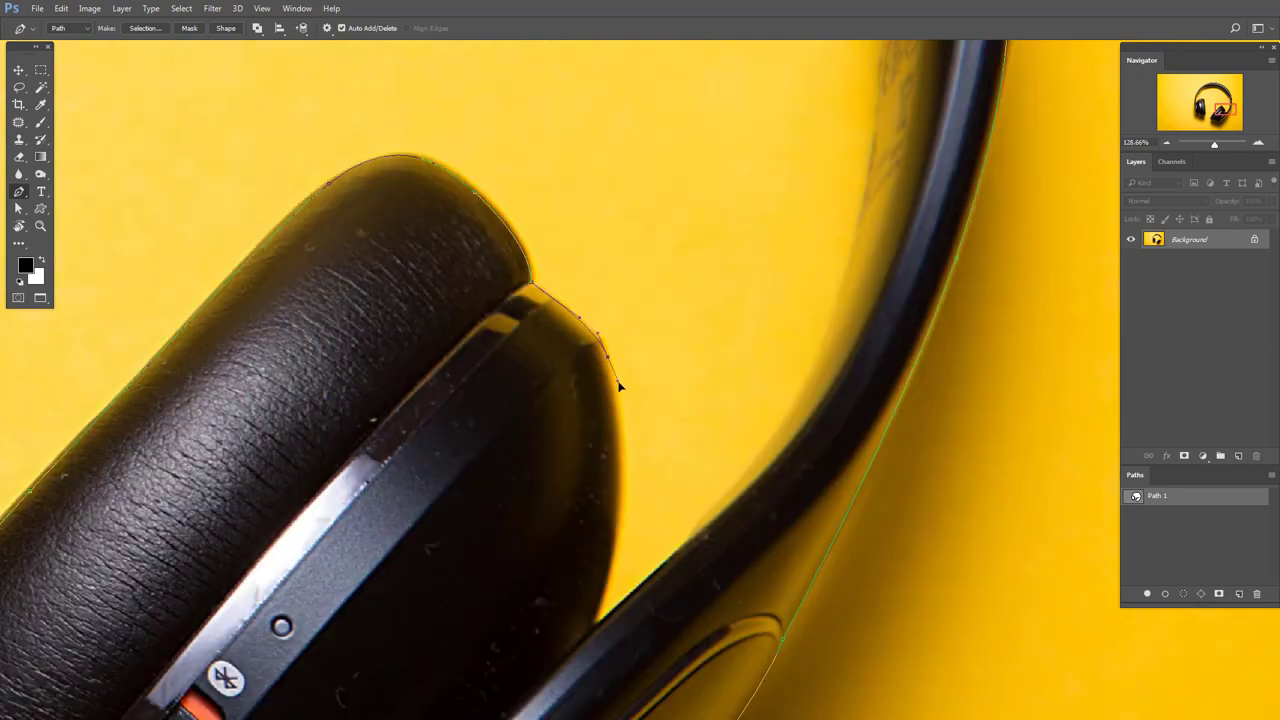
{"action": "scroll", "coordinate": [560, 380], "scroll_direction": "down", "scroll_amount": 3}
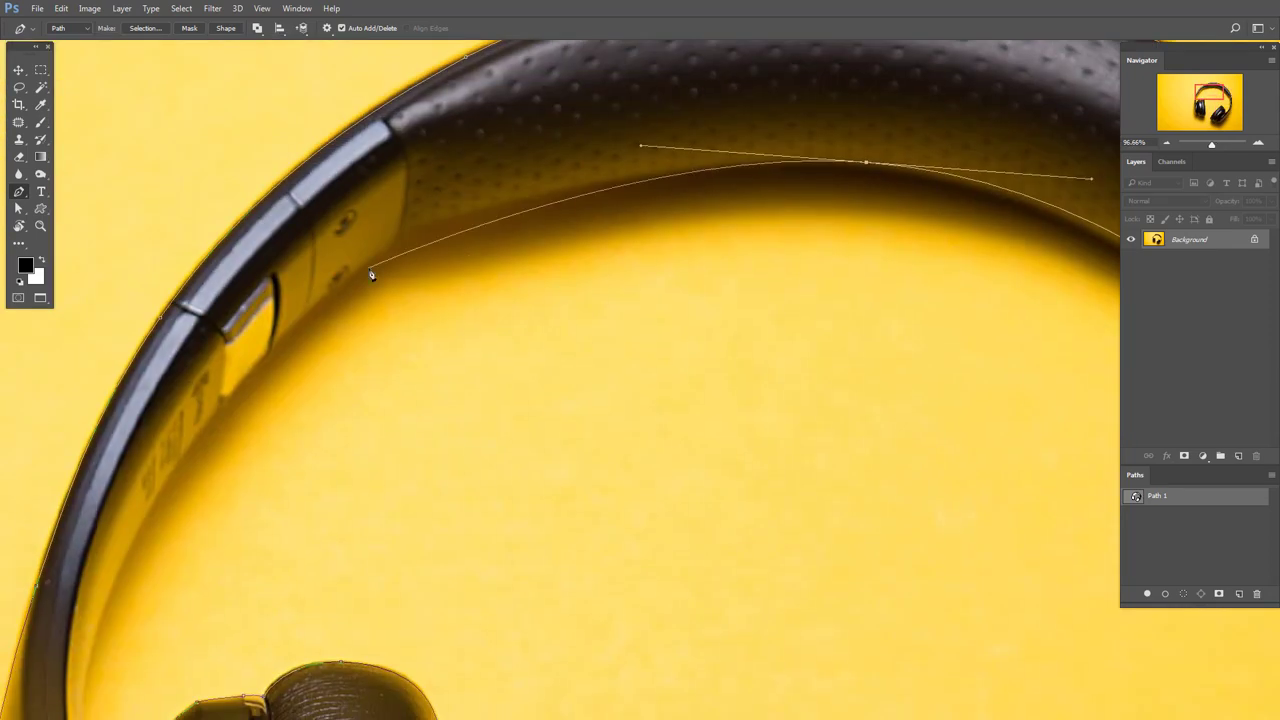
{"action": "left_click_drag", "start_coordinate": [371, 275], "coordinate": [271, 349]}
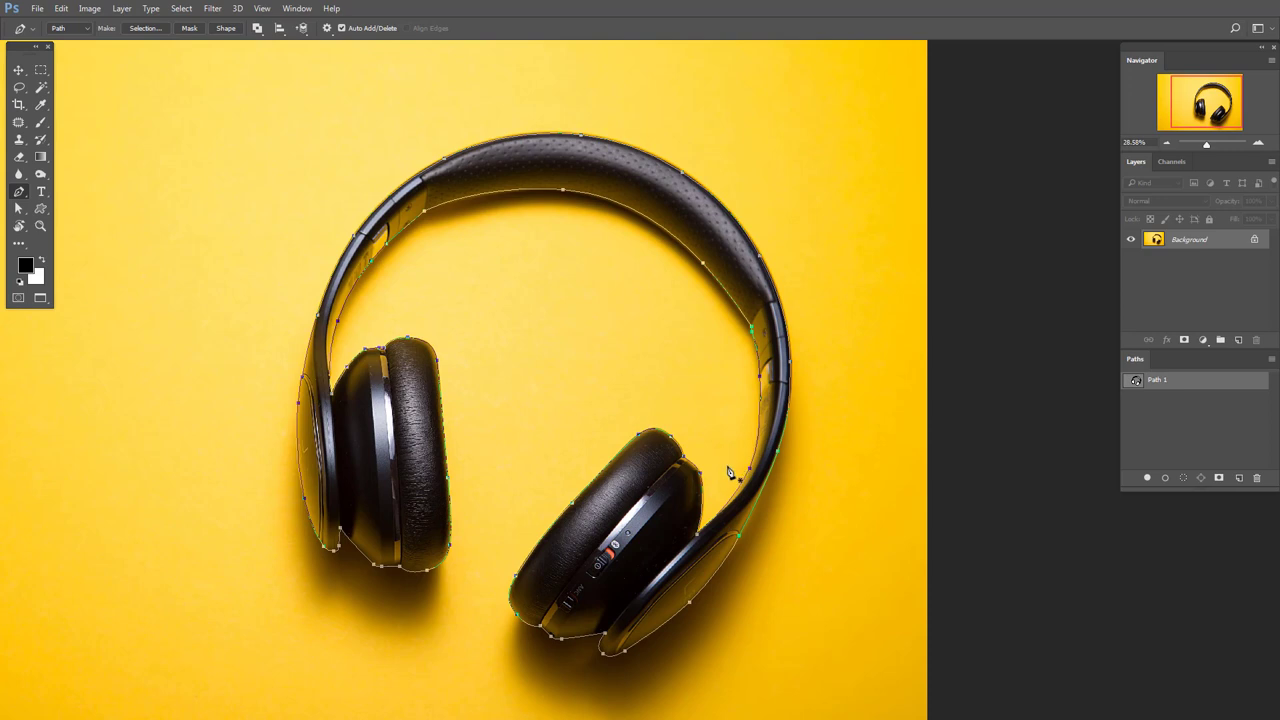
Load Path 1 as a selection and copy the headphones onto their own Layer 1
{"action": "left_click", "coordinate": [1140, 382], "text": "ctrl"}
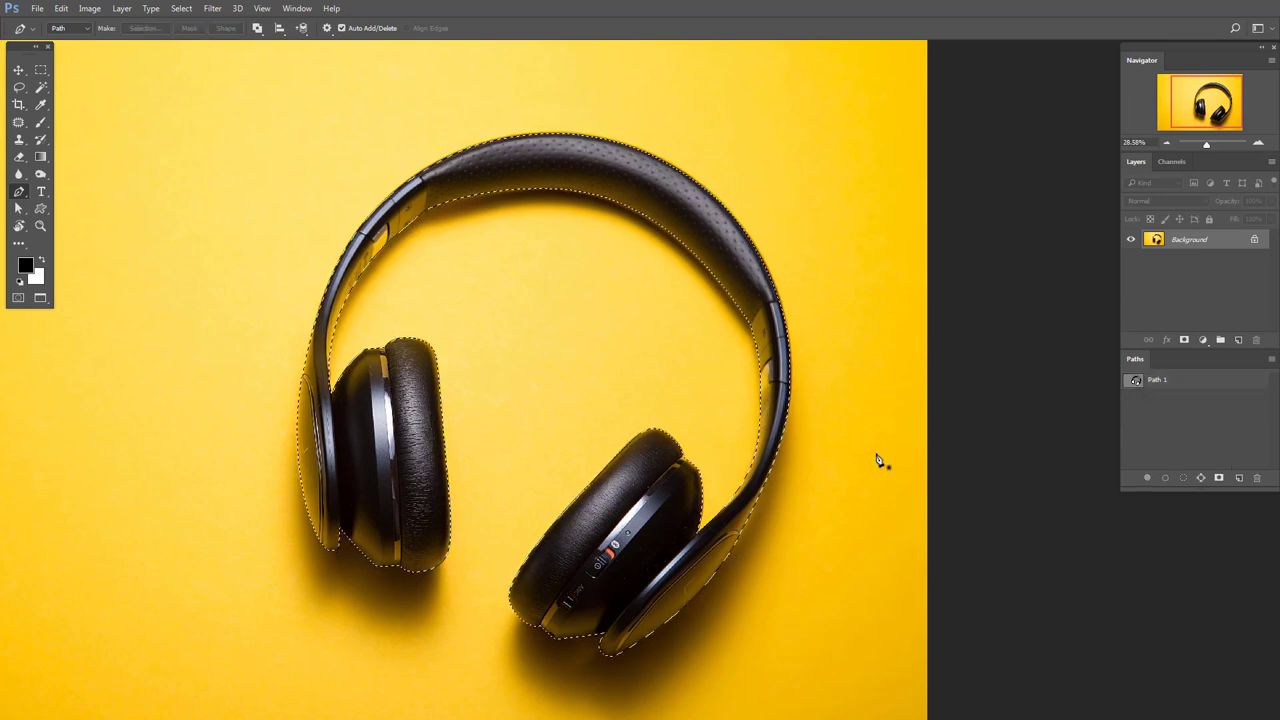
{"action": "key", "text": "ctrl+j"}
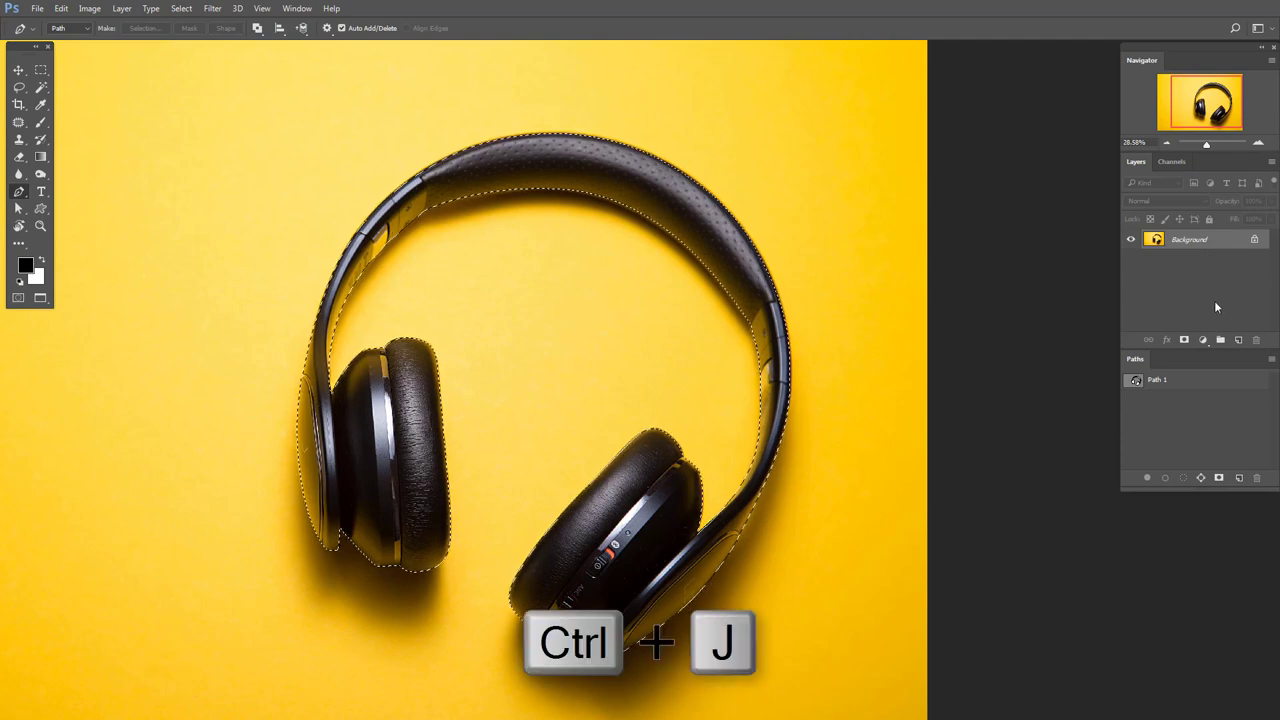
{"action": "left_click", "coordinate": [1195, 261]}
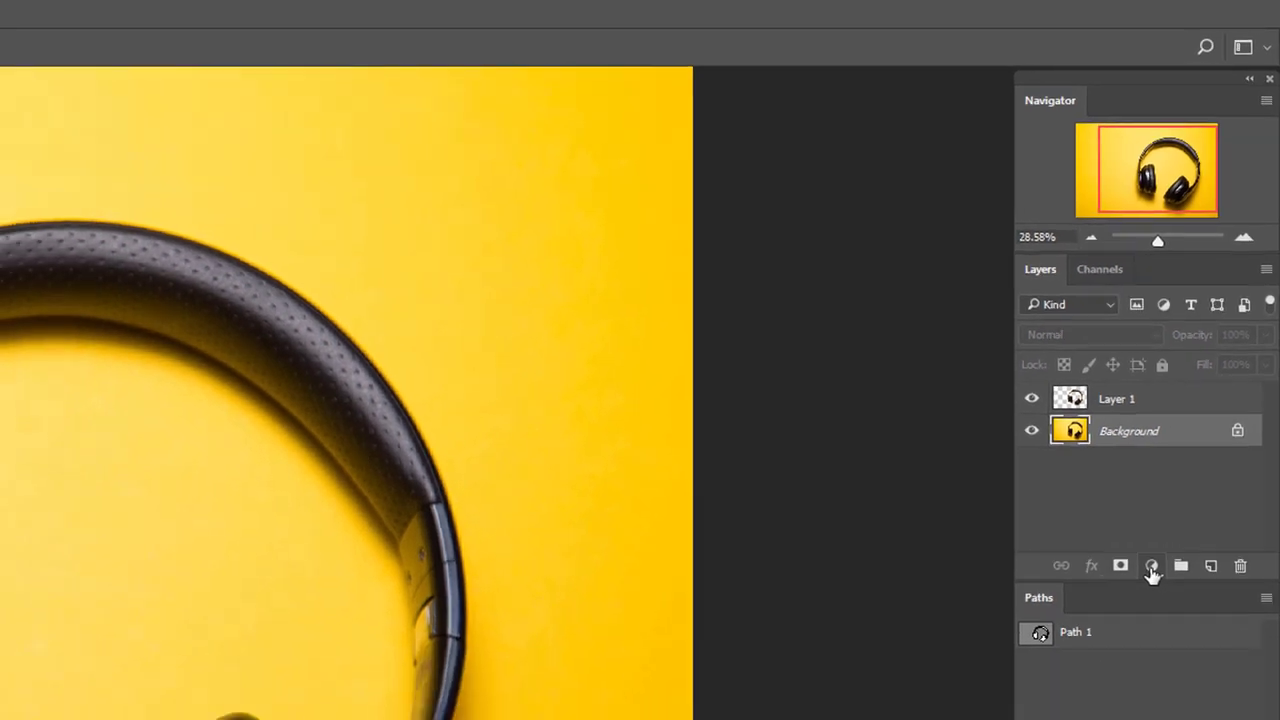
Add a white (ffffff) Solid Color fill layer beneath the cut-out headphones
{"action": "left_click", "coordinate": [1138, 627]}
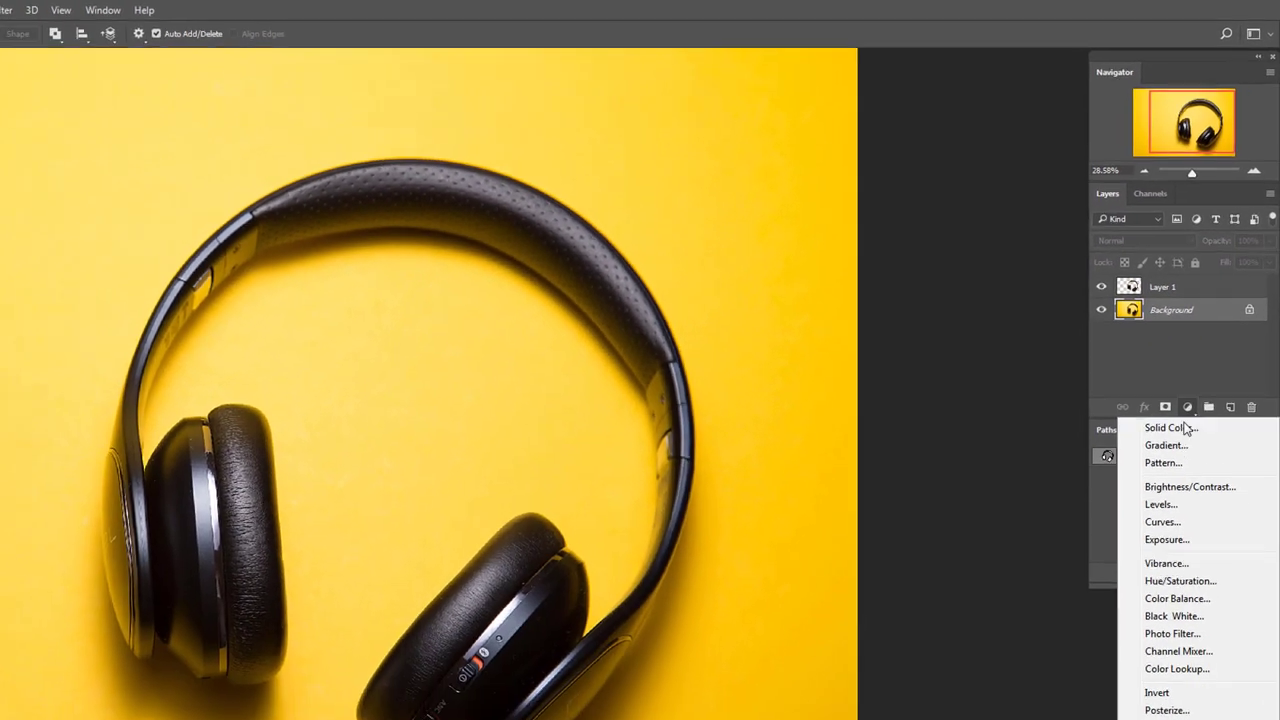
{"action": "left_click", "coordinate": [1011, 665]}
{"action": "type", "text": "ffffff"}
{"action": "left_click", "coordinate": [684, 209]}
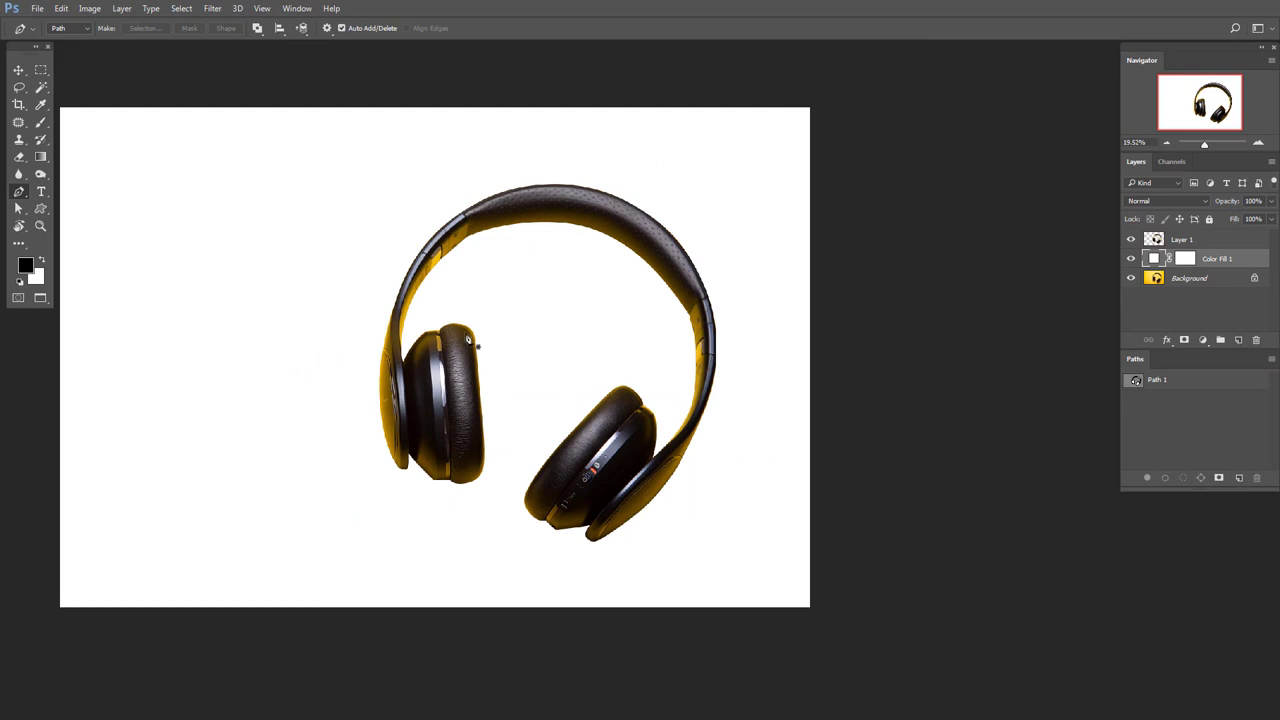
{"action": "scroll", "coordinate": [421, 284], "scroll_direction": "up", "scroll_amount": 5}
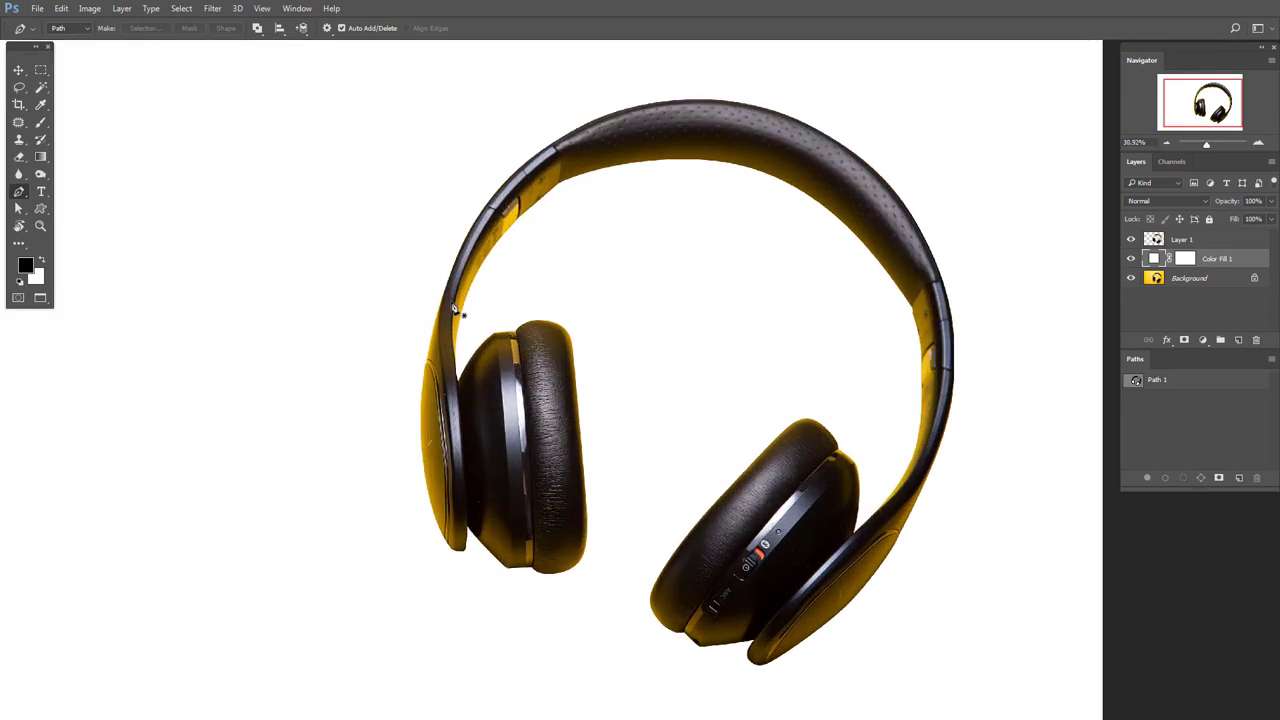
{"action": "scroll", "coordinate": [482, 380], "scroll_direction": "down", "scroll_amount": 5}
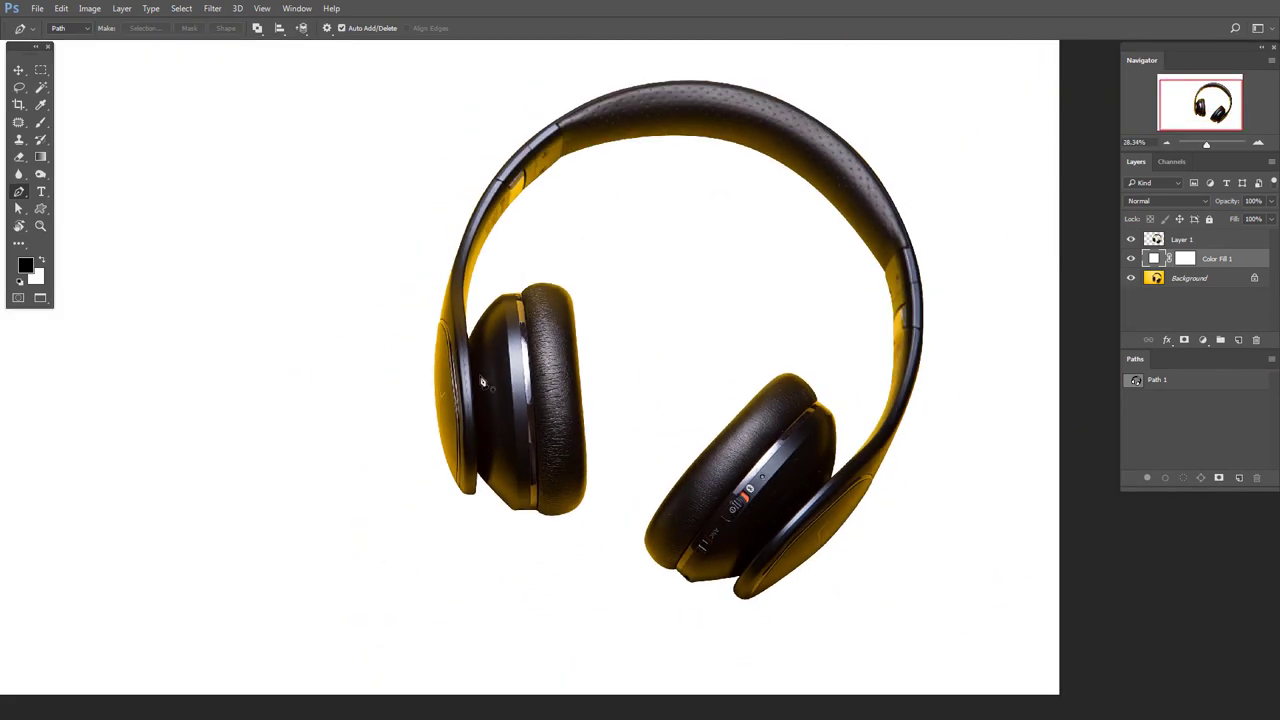
{"action": "scroll", "coordinate": [849, 417], "scroll_direction": "up", "scroll_amount": 5}
{"action": "scroll", "coordinate": [600, 465], "scroll_direction": "down", "scroll_amount": 3}
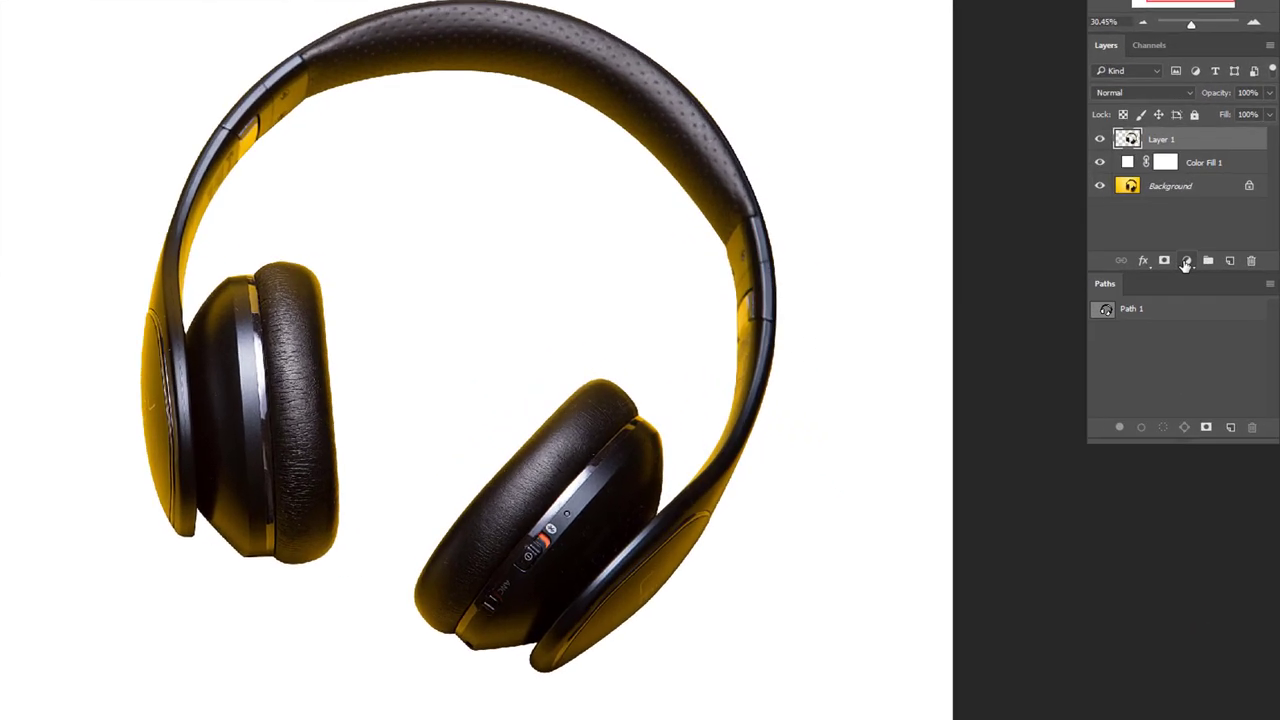
Add a Hue/Saturation layer and drag on the yellow areas to set Yellows Saturation to -97
{"action": "left_click", "coordinate": [1203, 341]}
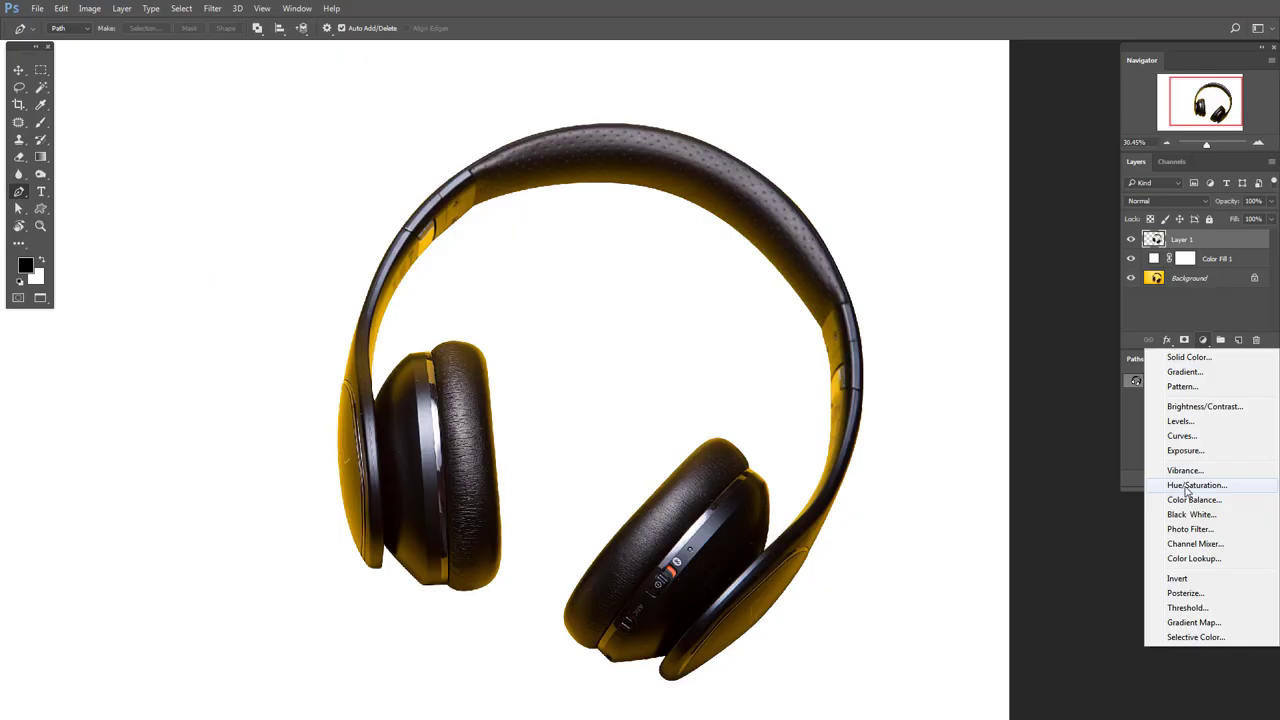
{"action": "left_click", "coordinate": [1188, 487]}
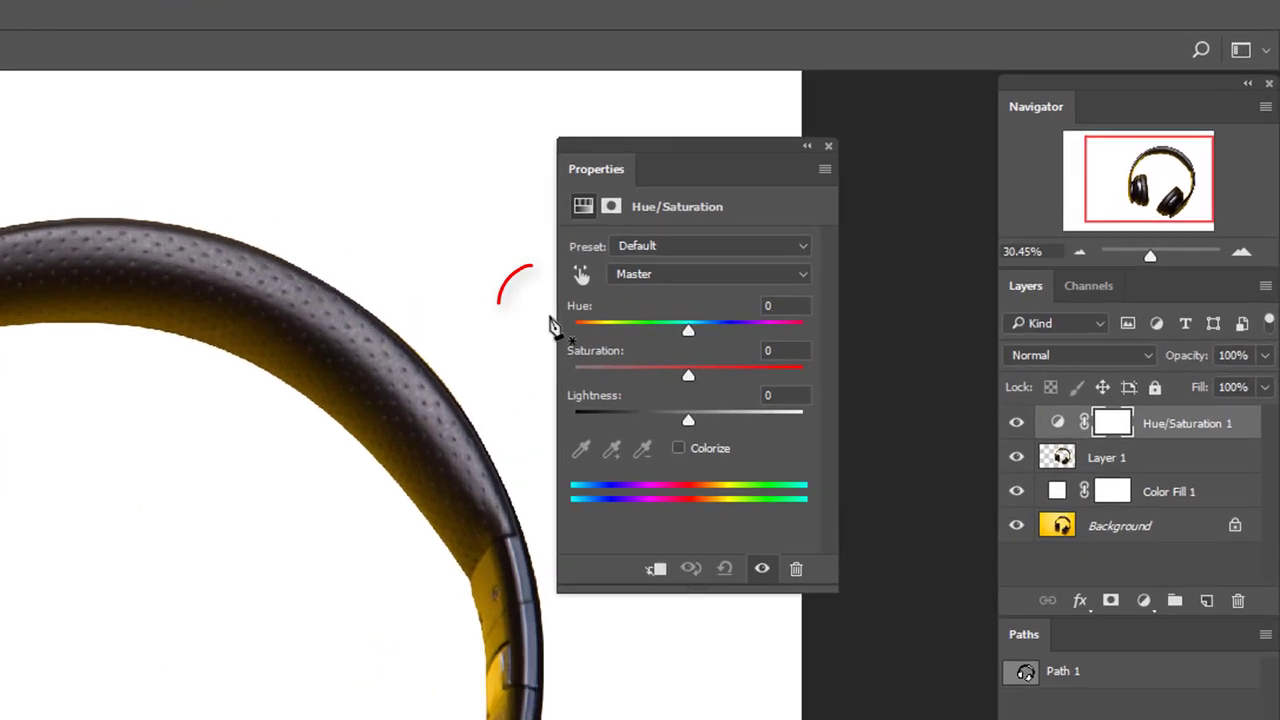
{"action": "left_click", "coordinate": [884, 156]}
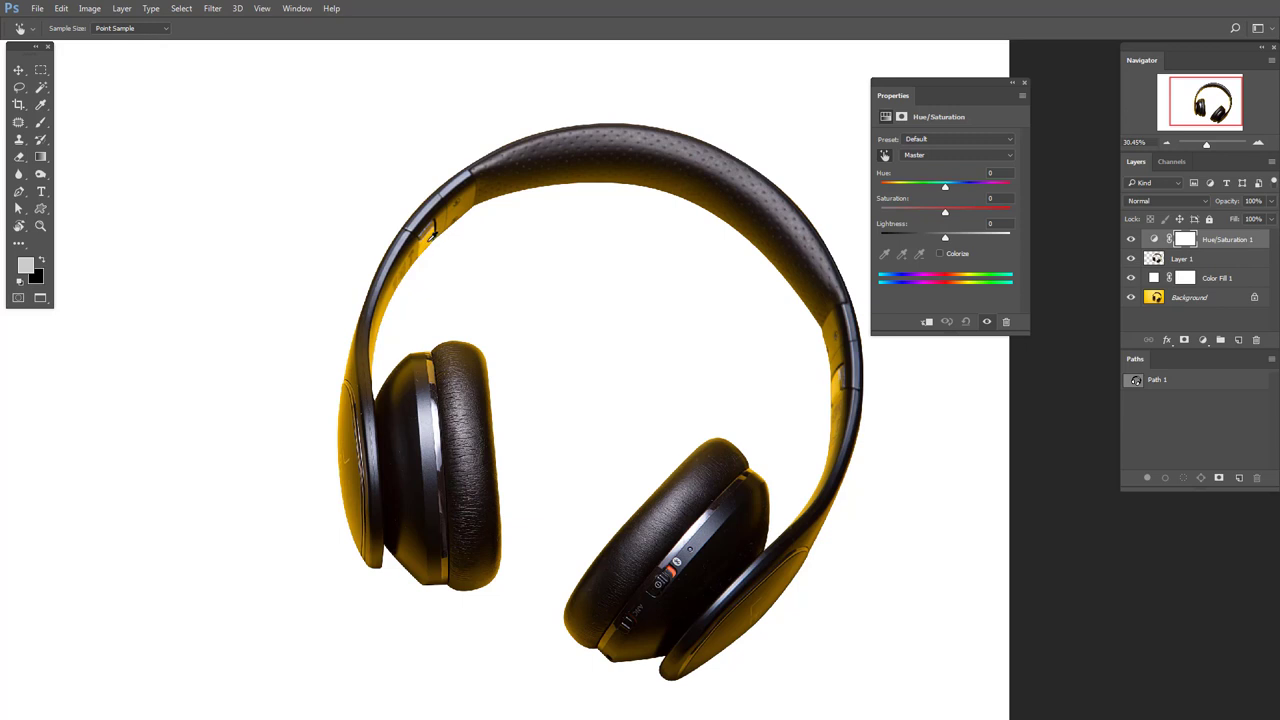
{"action": "mouse_move", "coordinate": [430, 234]}
{"action": "left_mouse_down"}
{"action": "mouse_move", "coordinate": [420, 247]}
{"action": "mouse_move", "coordinate": [357, 236]}
{"action": "left_mouse_up"}
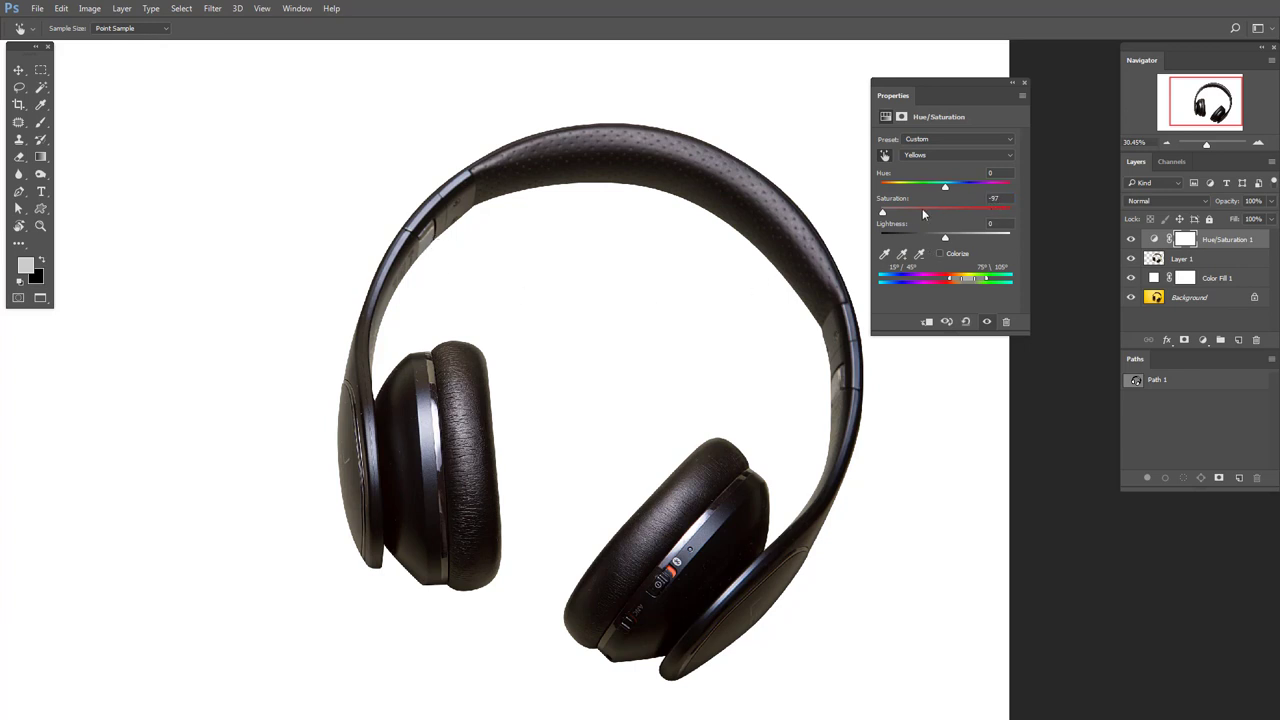
Toggle the Hue/Saturation 1 layer off and on to compare before and after
{"action": "left_click", "coordinate": [985, 322]}
{"action": "left_click", "coordinate": [985, 322]}
{"action": "left_click", "coordinate": [985, 322]}
{"action": "left_click", "coordinate": [985, 322]}
{"action": "left_click", "coordinate": [985, 322]}
{"action": "left_click", "coordinate": [985, 322]}
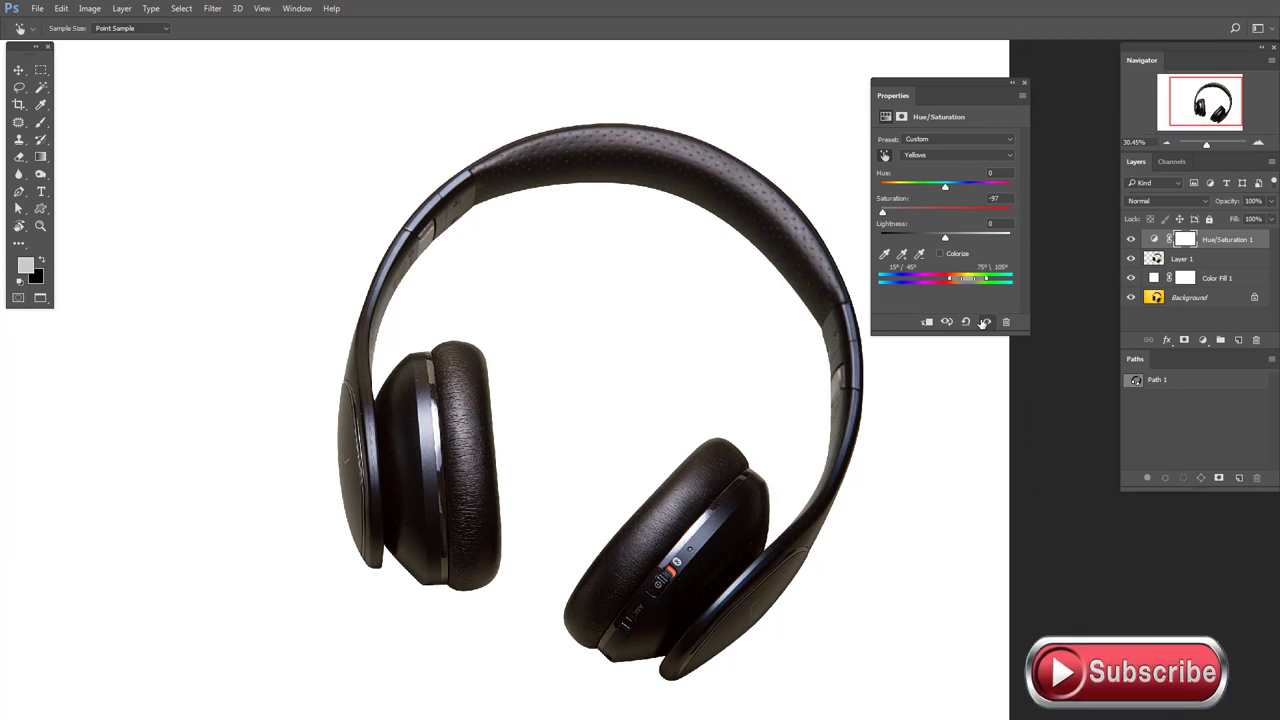
Close Properties, solo the Background layer to view the original, then restore all layers
{"action": "left_click", "coordinate": [1023, 84]}
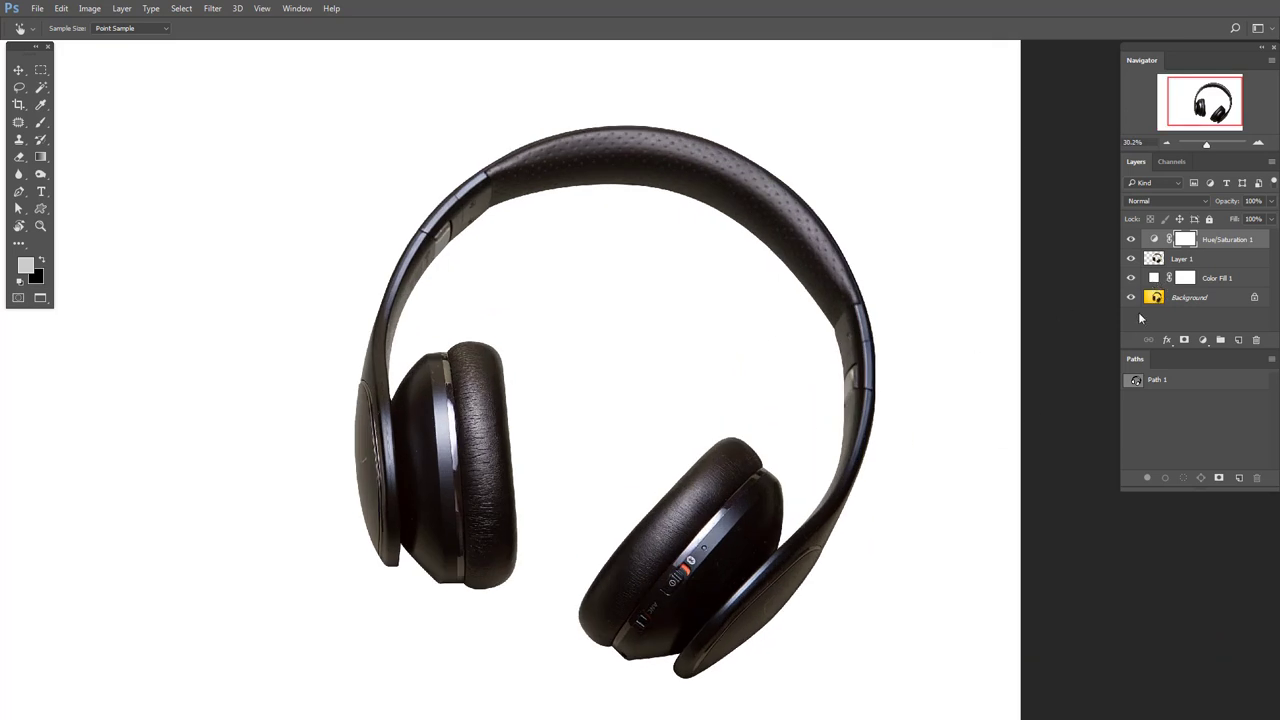
{"action": "left_click", "coordinate": [1132, 299], "text": "alt"}
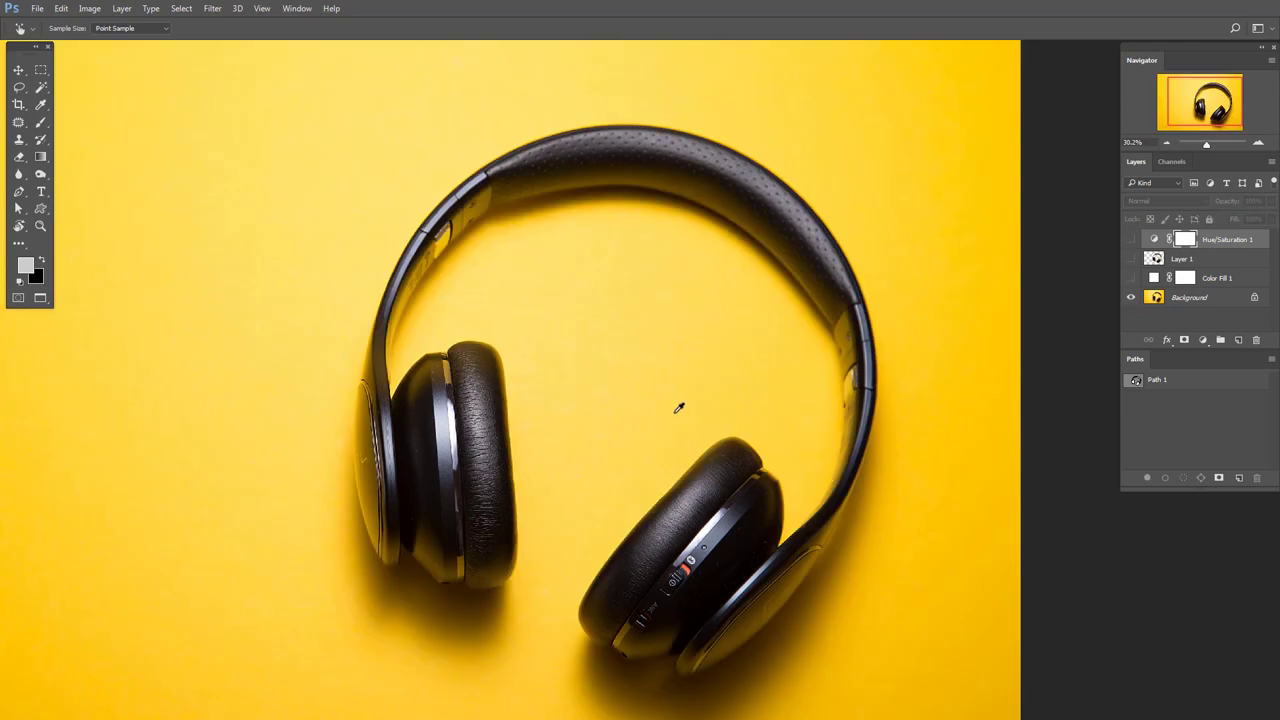
{"action": "key", "text": "ctrl+minus"}
{"action": "key", "text": "ctrl+plus"}
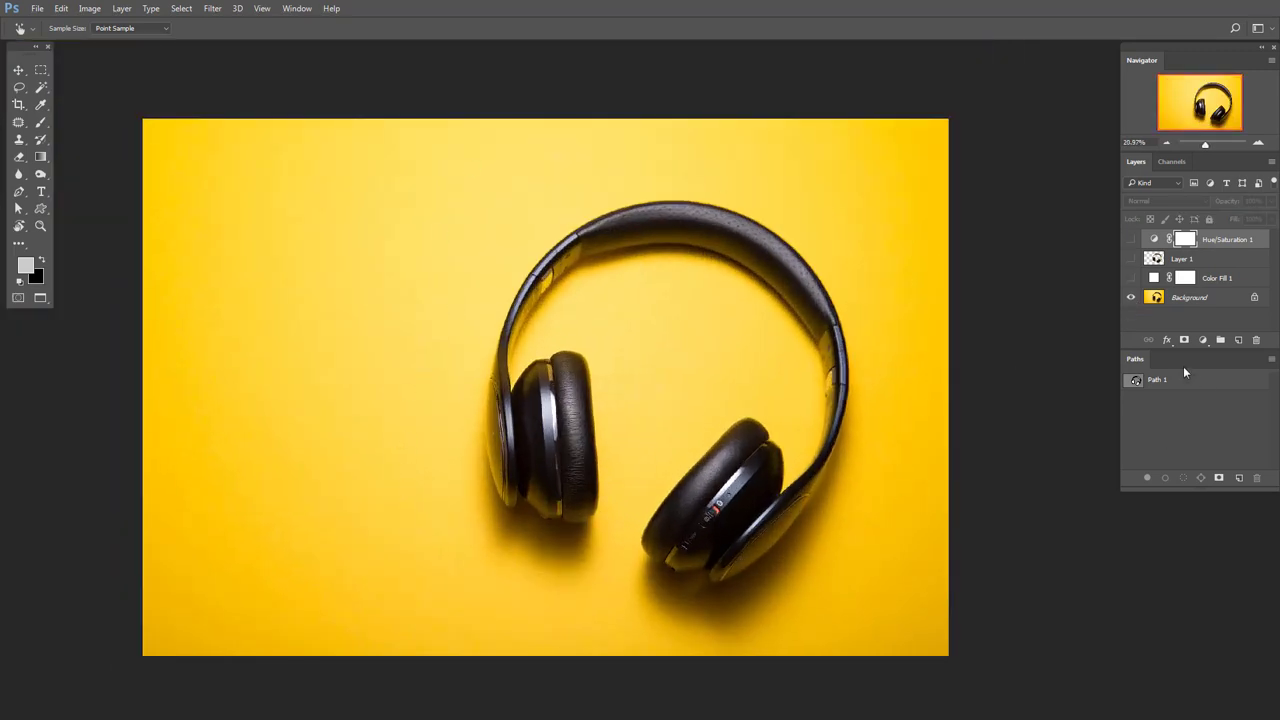
{"action": "left_click", "coordinate": [1131, 299], "text": "alt"}
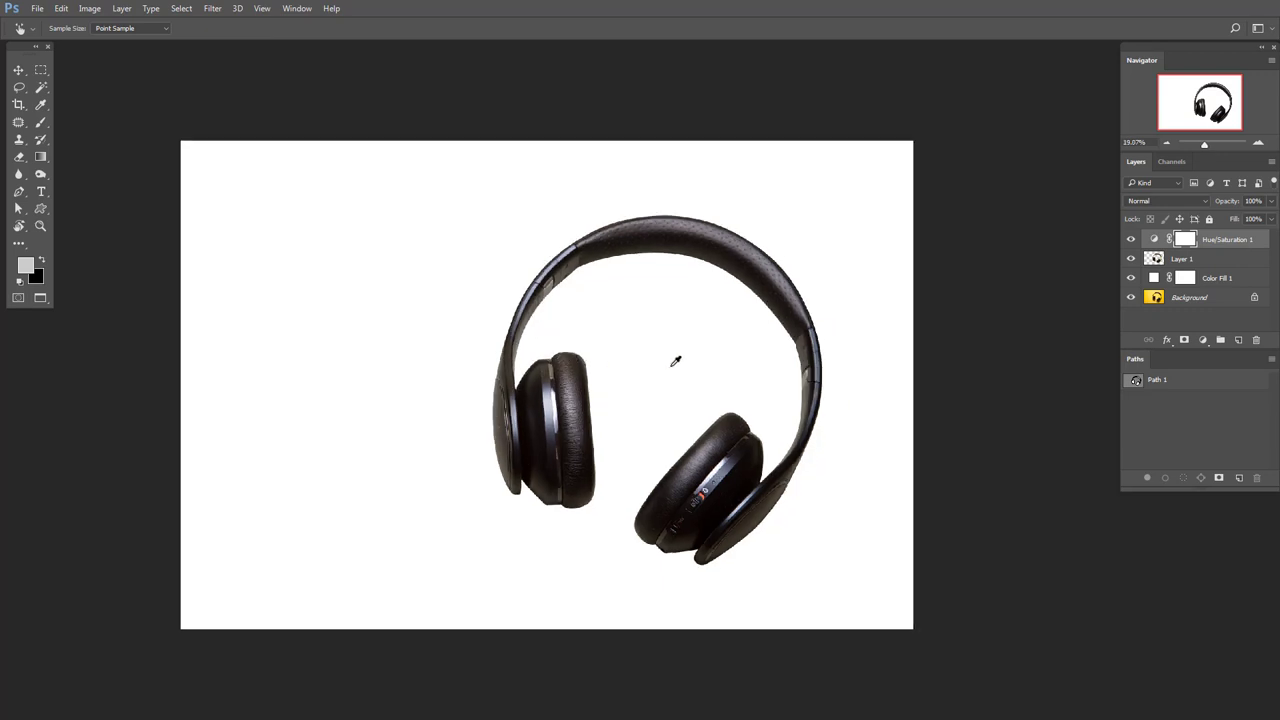
Toggle Background solo visibility repeatedly, ending with only the original yellow photo showing
{"action": "scroll", "coordinate": [690, 360], "scroll_direction": "up", "scroll_amount": 2}
{"action": "scroll", "coordinate": [660, 368], "scroll_direction": "down", "scroll_amount": 3}
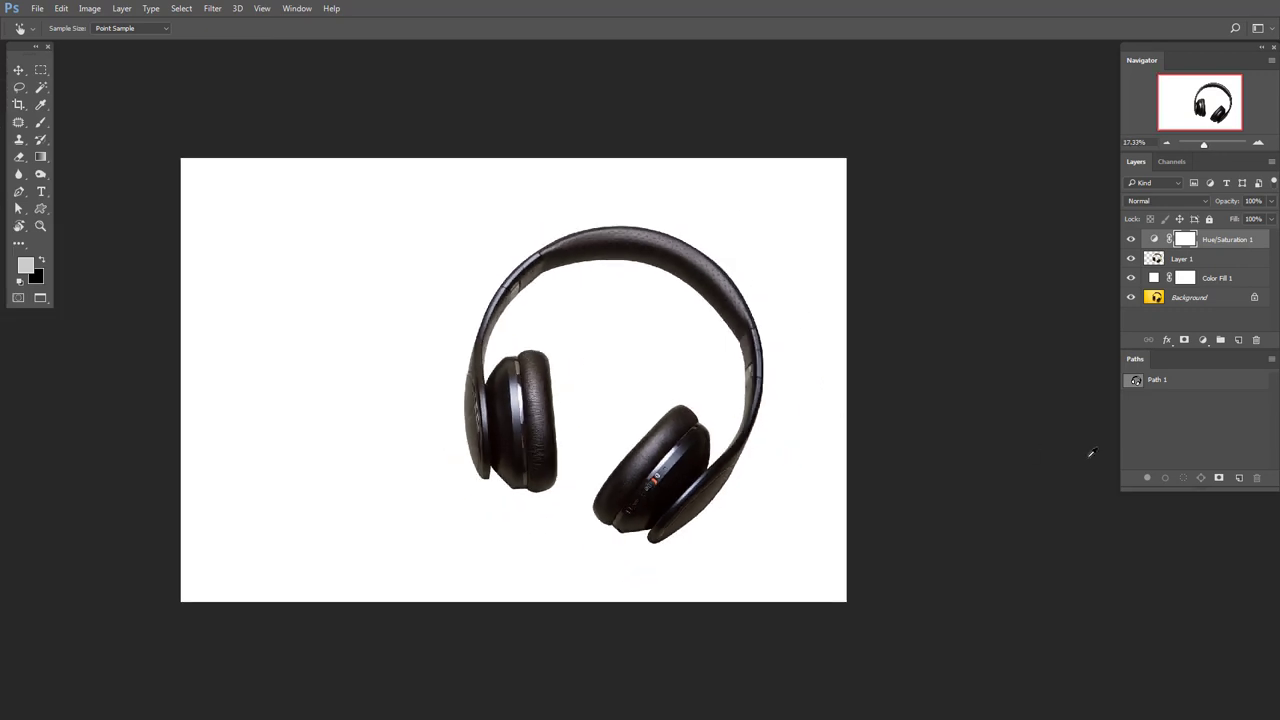
{"action": "left_click", "coordinate": [1131, 297], "text": "alt"}
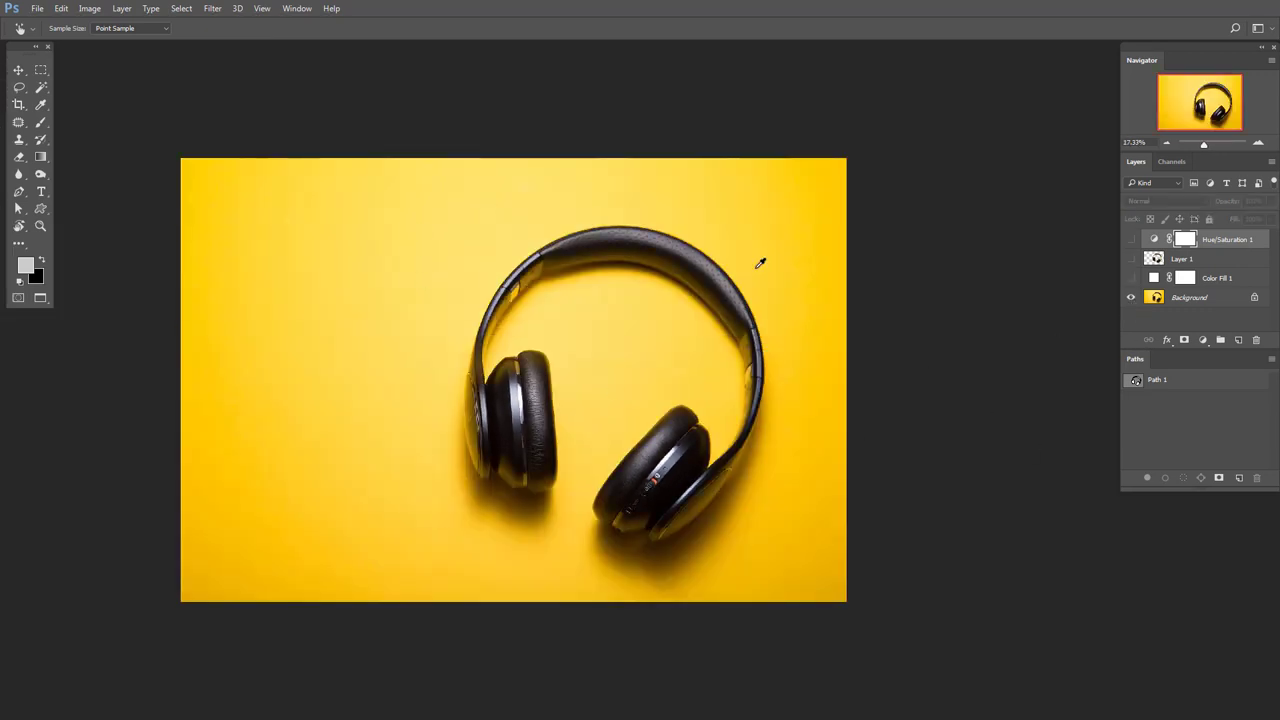
{"action": "left_click", "coordinate": [1132, 298], "text": "alt"}
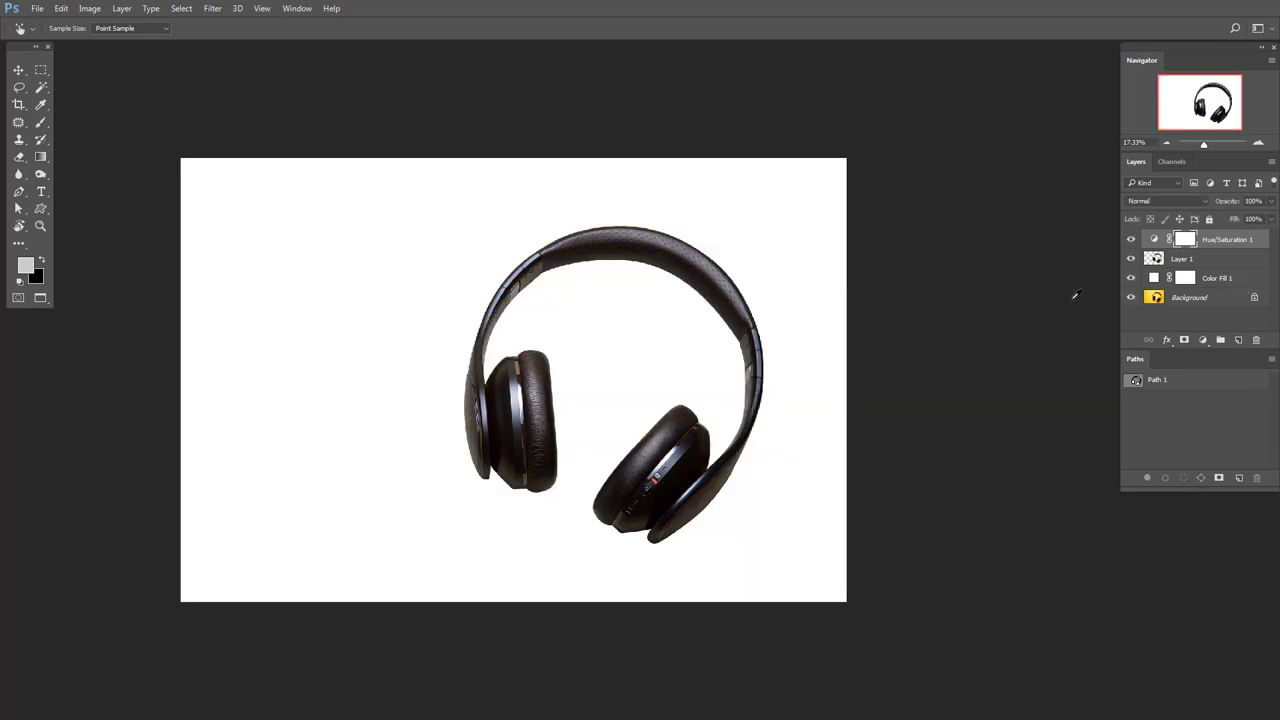
{"action": "left_click", "coordinate": [1131, 298], "text": "alt"}
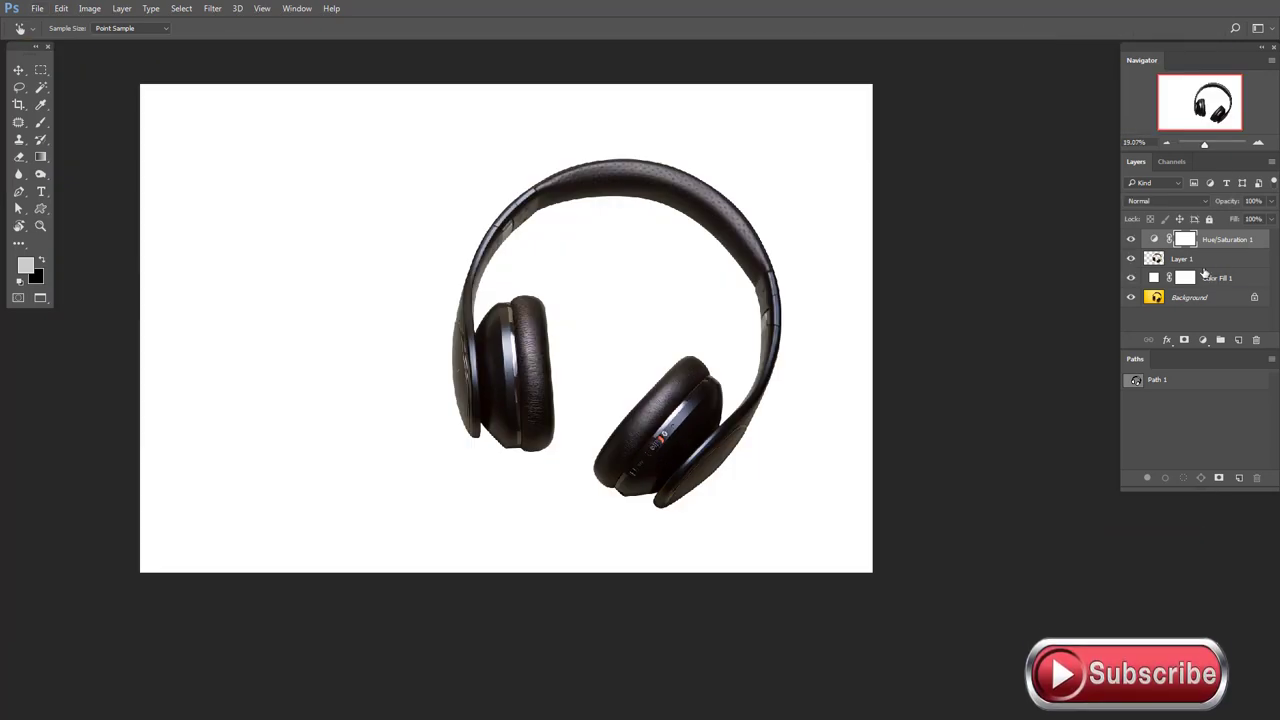
{"action": "scroll", "coordinate": [623, 407], "scroll_direction": "down", "scroll_amount": 1}
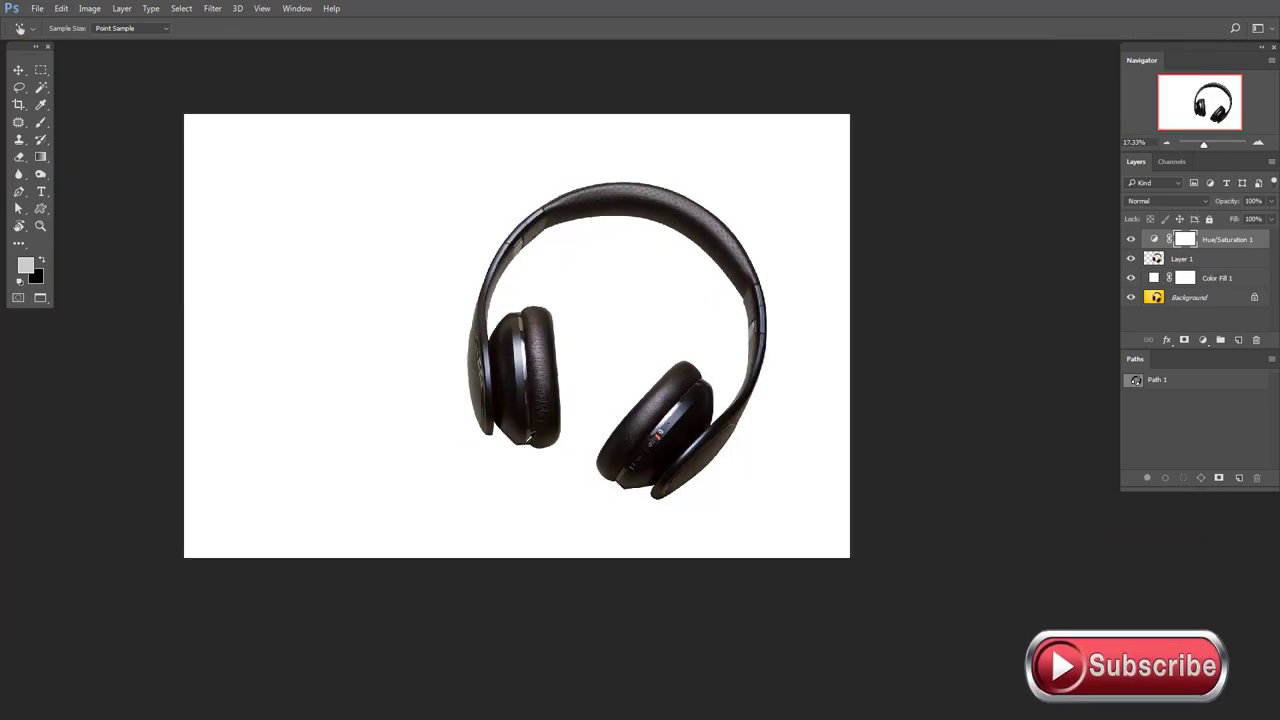
{"action": "scroll", "coordinate": [514, 449], "scroll_direction": "up", "scroll_amount": 2}
{"action": "scroll", "coordinate": [513, 452], "scroll_direction": "down", "scroll_amount": 2}
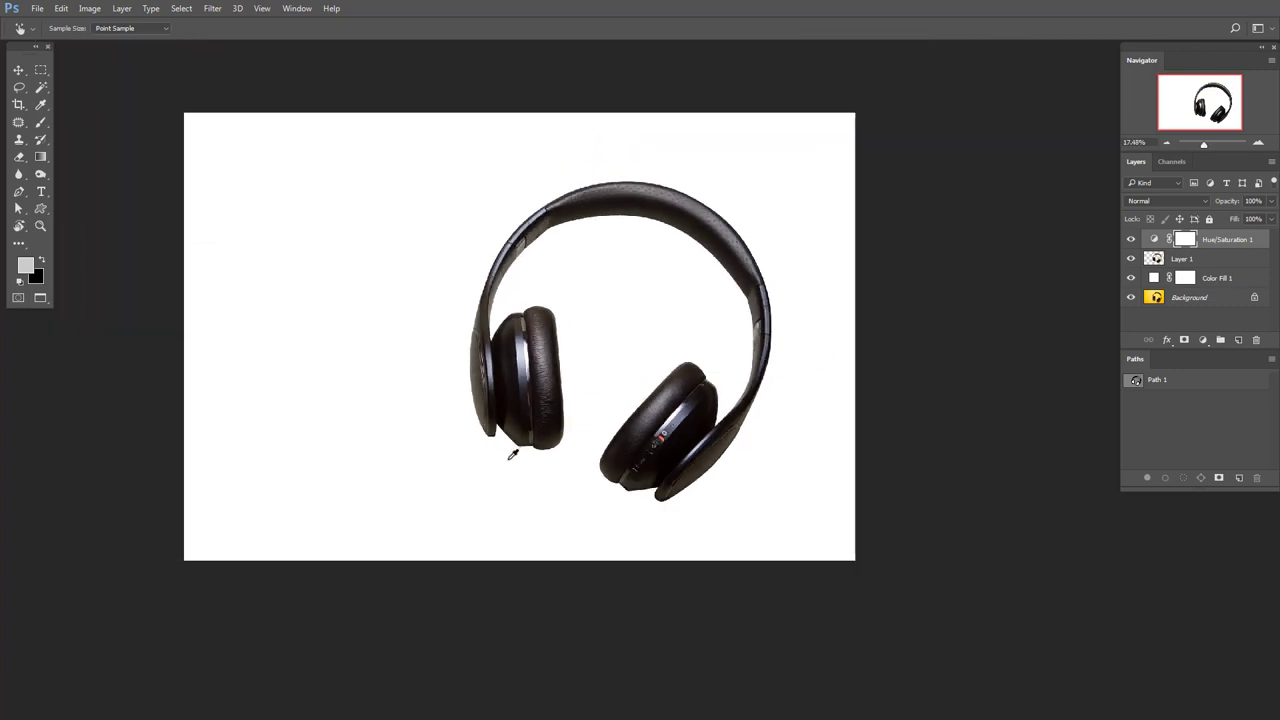
{"action": "left_click", "coordinate": [1131, 298], "text": "alt"}
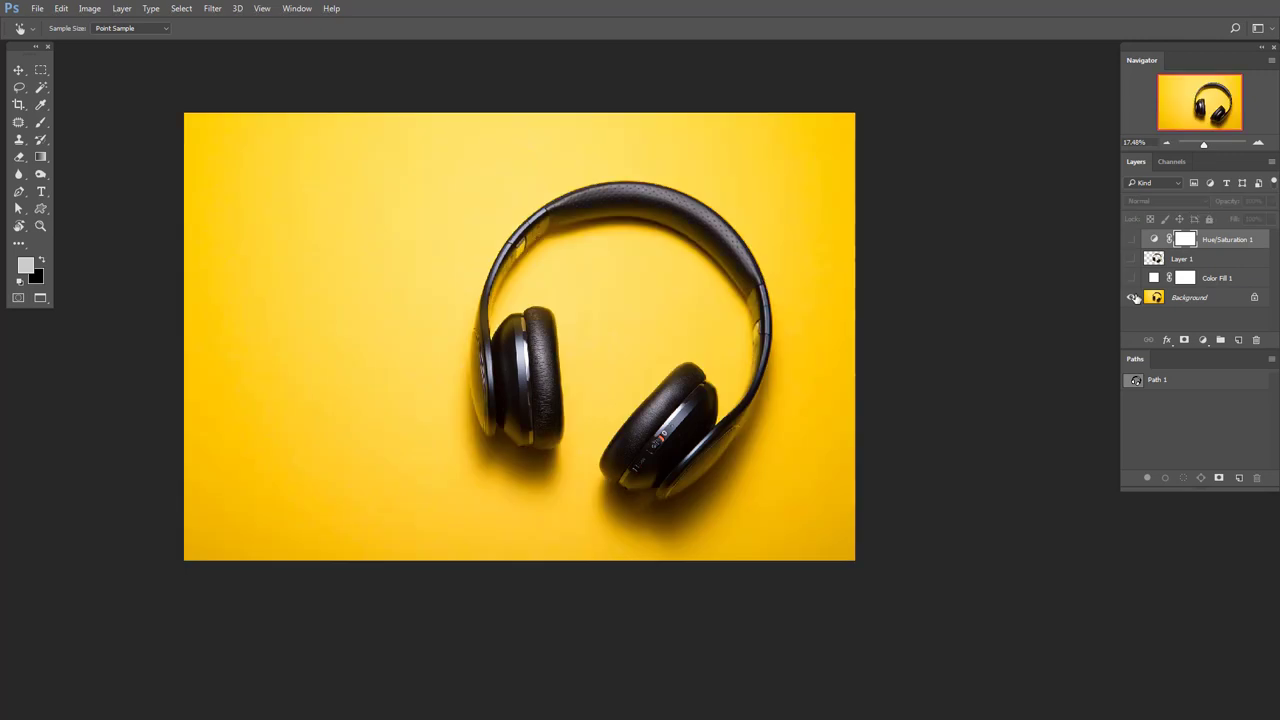
In the Channels panel, compare the Blue, Green and Red channels for contrast
{"action": "left_click", "coordinate": [1171, 161]}
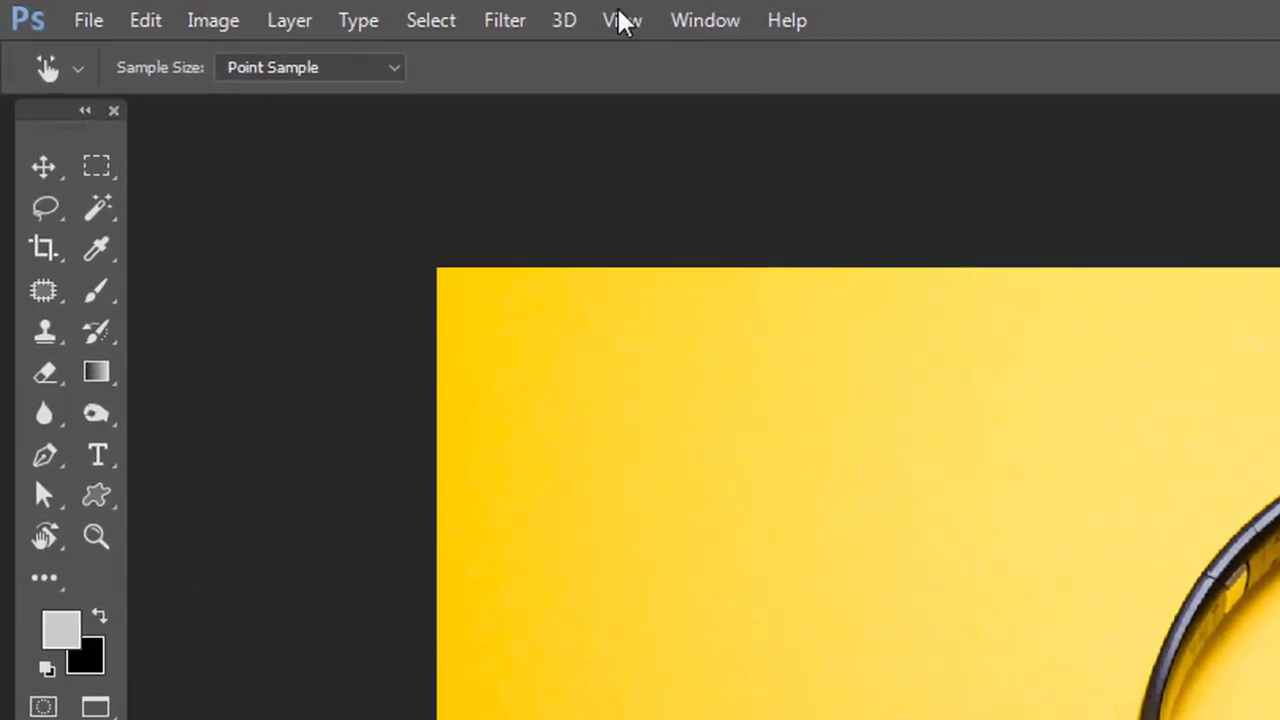
{"action": "left_click", "coordinate": [575, 20]}
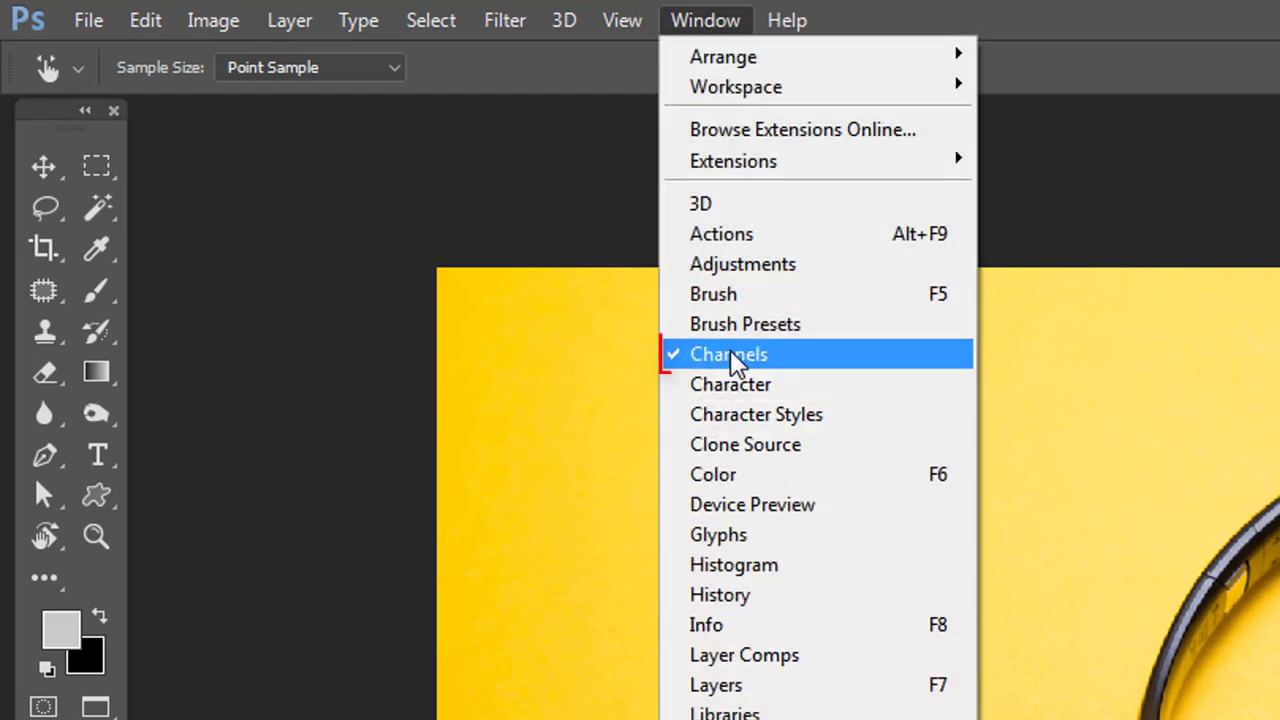
{"action": "key", "text": "Escape"}
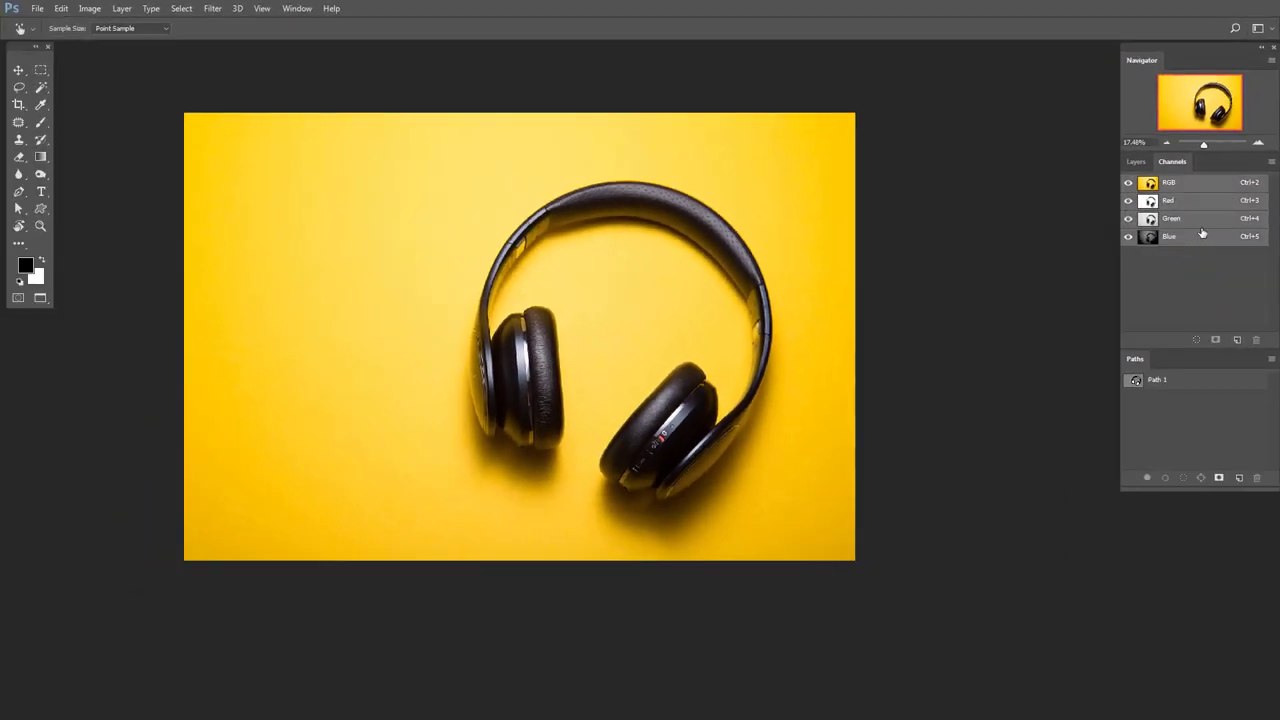
{"action": "left_click", "coordinate": [1203, 238]}
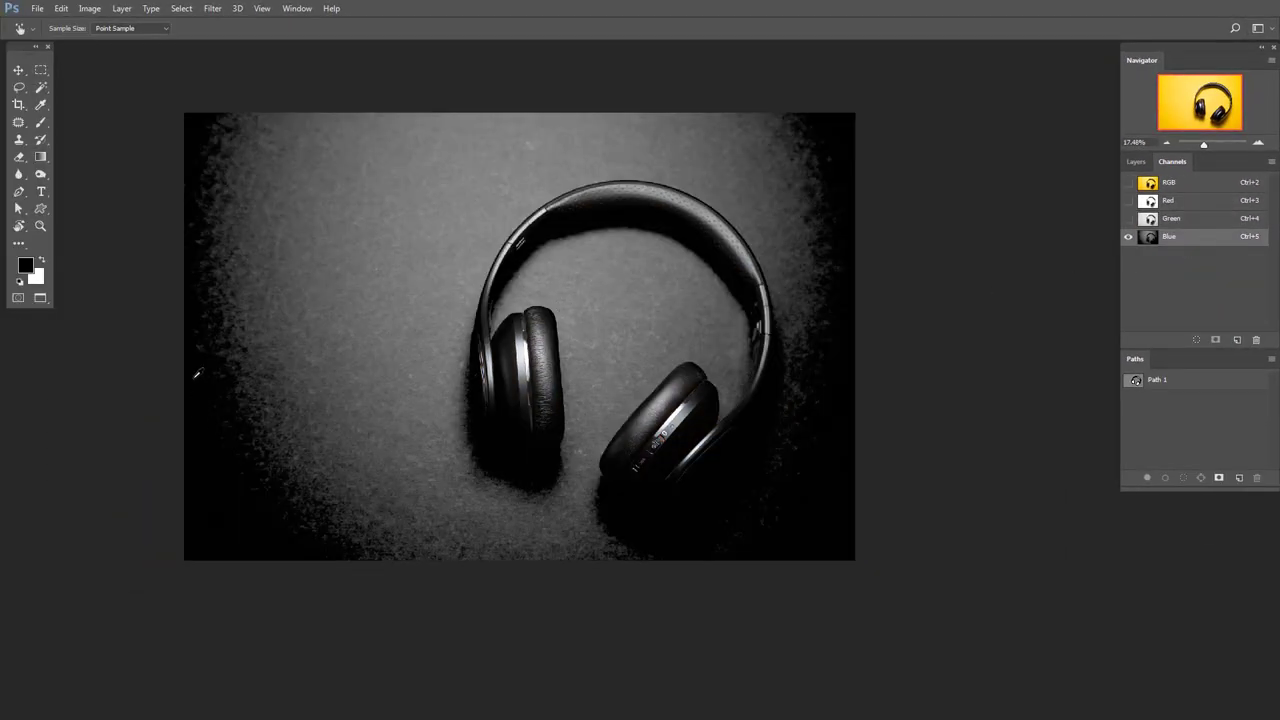
{"action": "key", "text": "ctrl+4"}
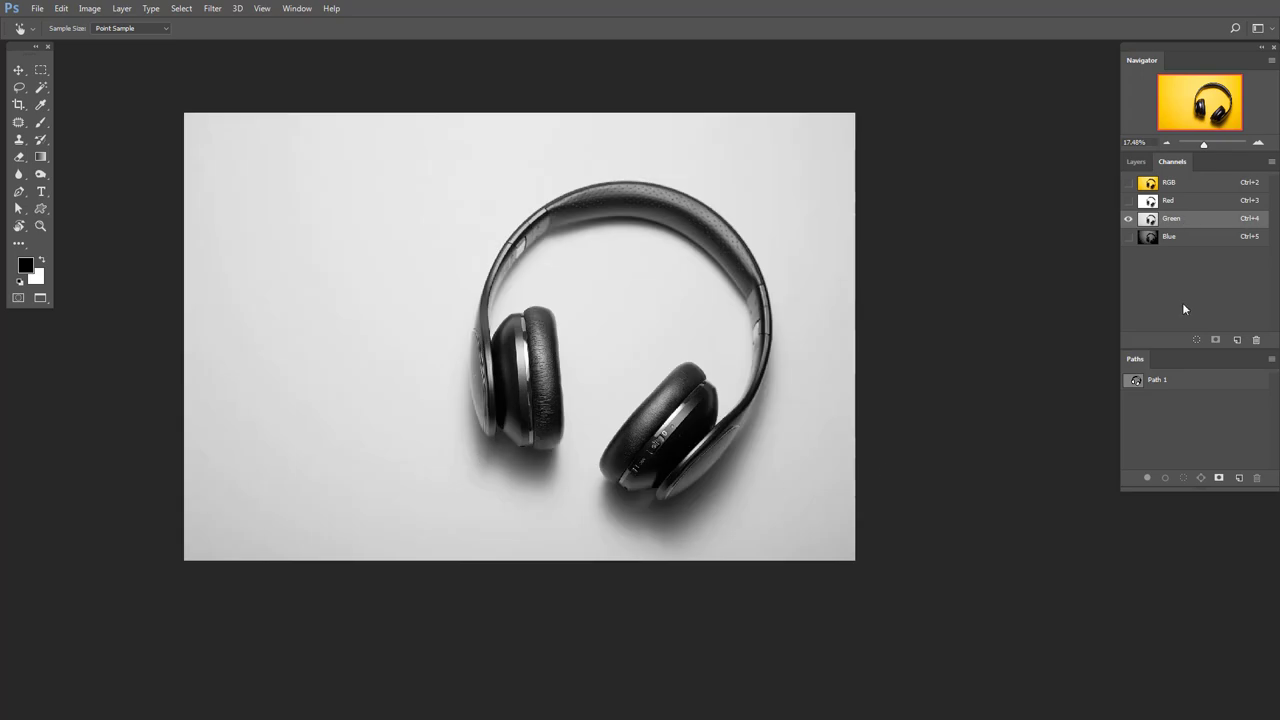
{"action": "left_click", "coordinate": [1189, 201]}
{"action": "left_click", "coordinate": [1192, 220]}
Drag the Green channel onto Create New Channel to make a Green copy
{"action": "scroll", "coordinate": [829, 466], "scroll_direction": "up", "scroll_amount": 2}
{"action": "scroll", "coordinate": [350, 447], "scroll_direction": "up", "scroll_amount": 1}
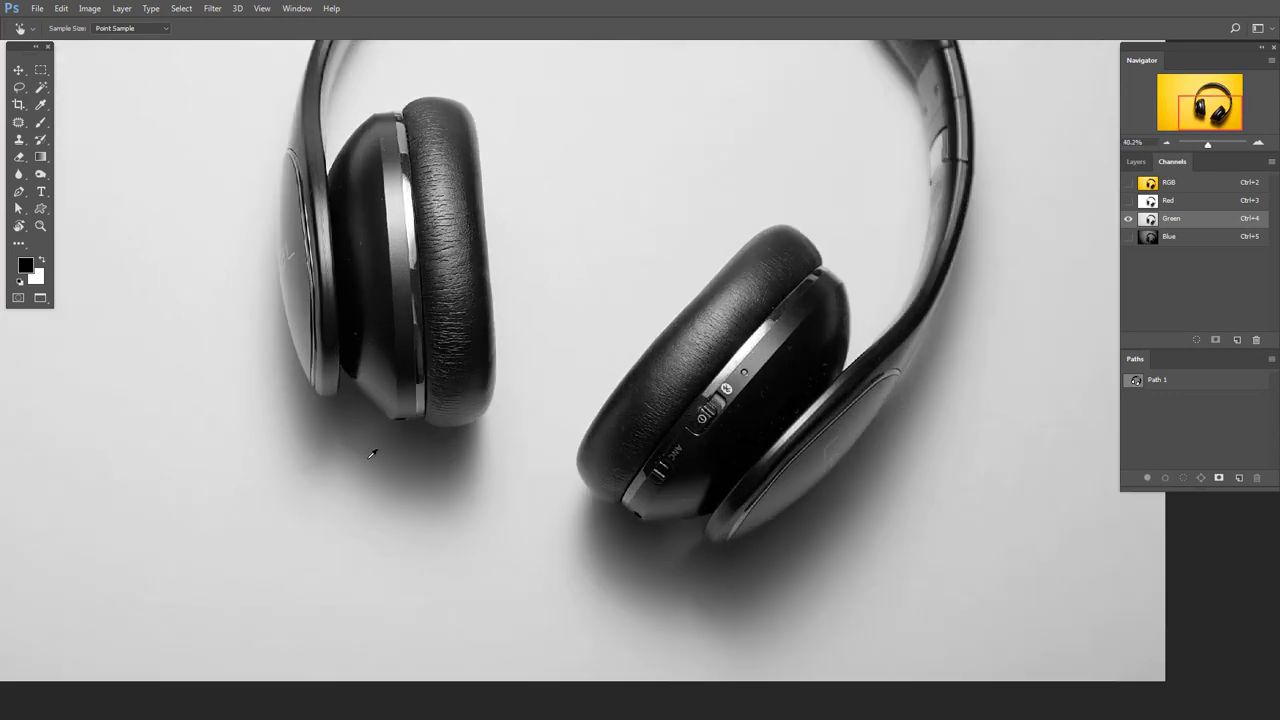
{"action": "scroll", "coordinate": [371, 449], "scroll_direction": "down", "scroll_amount": 2}
{"action": "left_click_drag", "start_coordinate": [1220, 231], "coordinate": [1237, 340]}
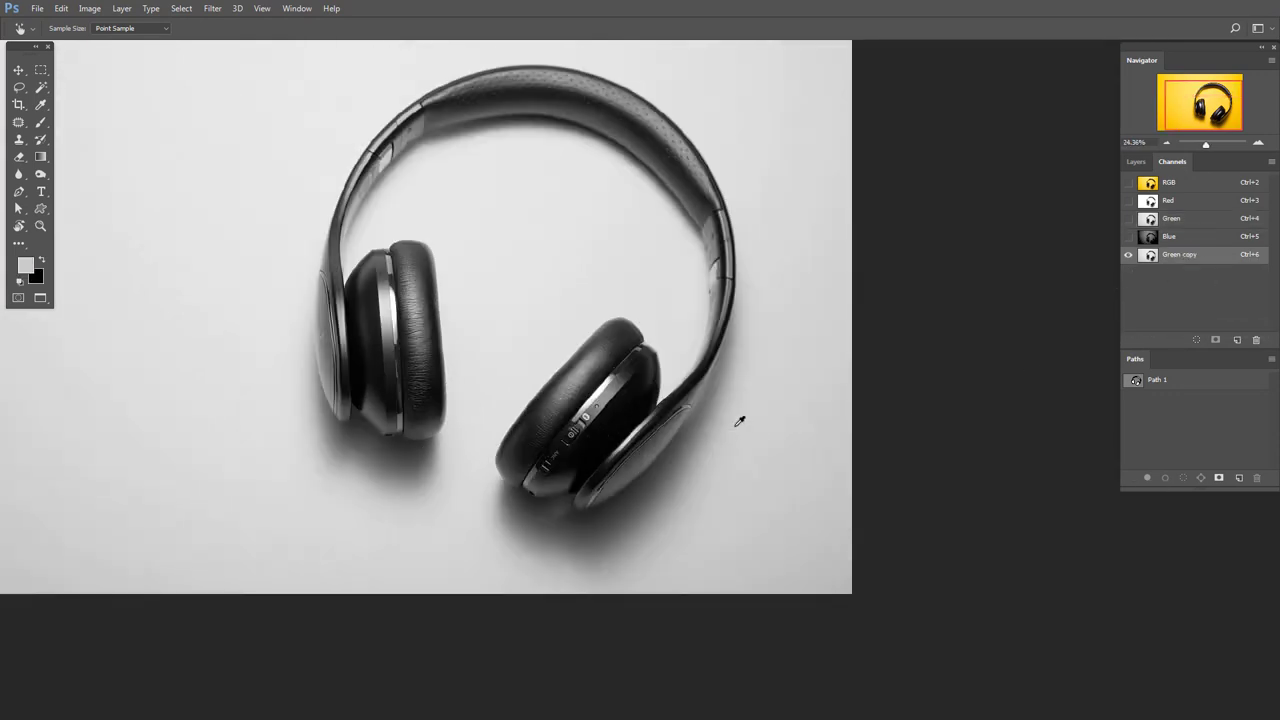
Apply Levels to Green copy, sampling black on the headphones and white on the backdrop (30, 1.00, 183)
{"action": "key", "text": "ctrl+l"}
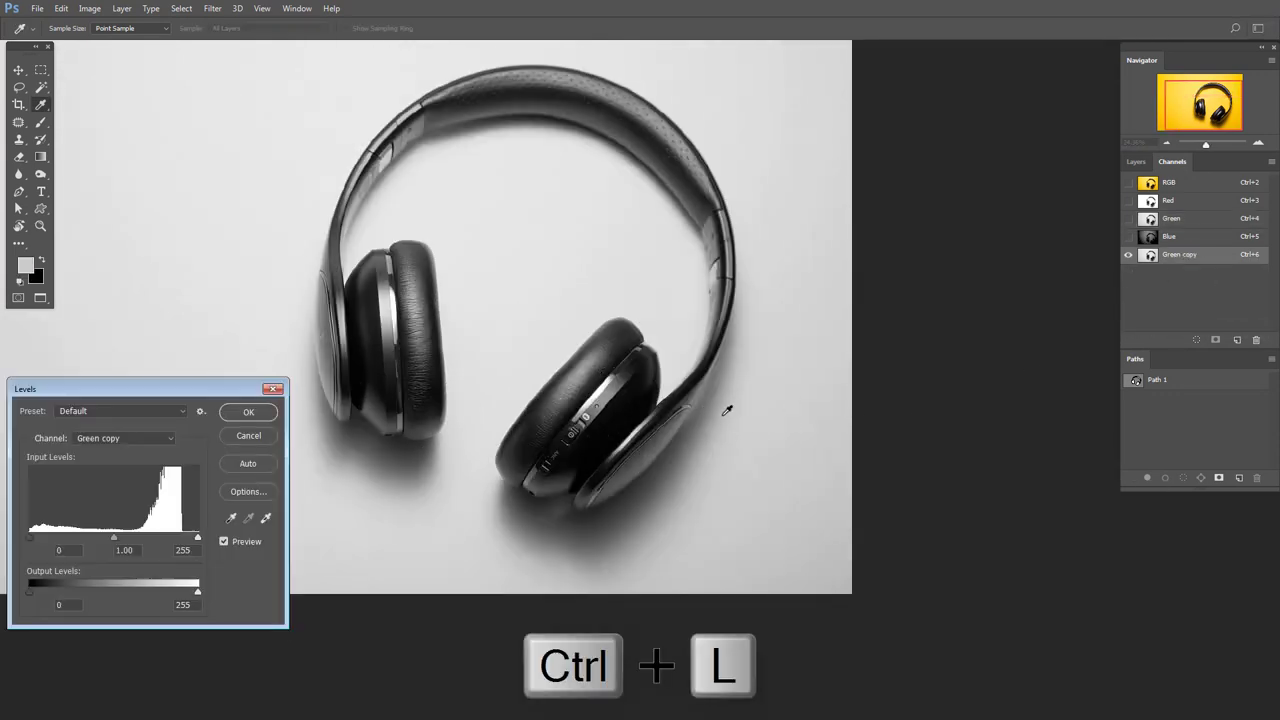
{"action": "left_click_drag", "start_coordinate": [95, 388], "coordinate": [972, 115]}
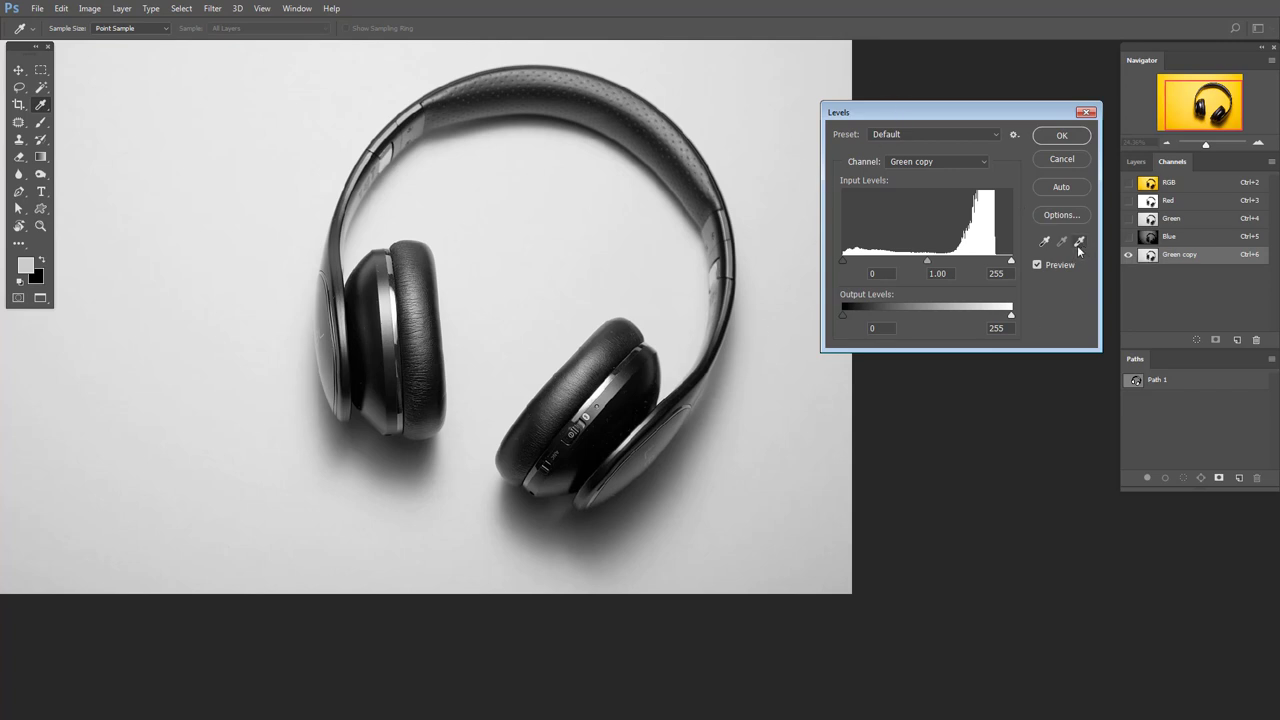
{"action": "left_click", "coordinate": [1044, 242]}
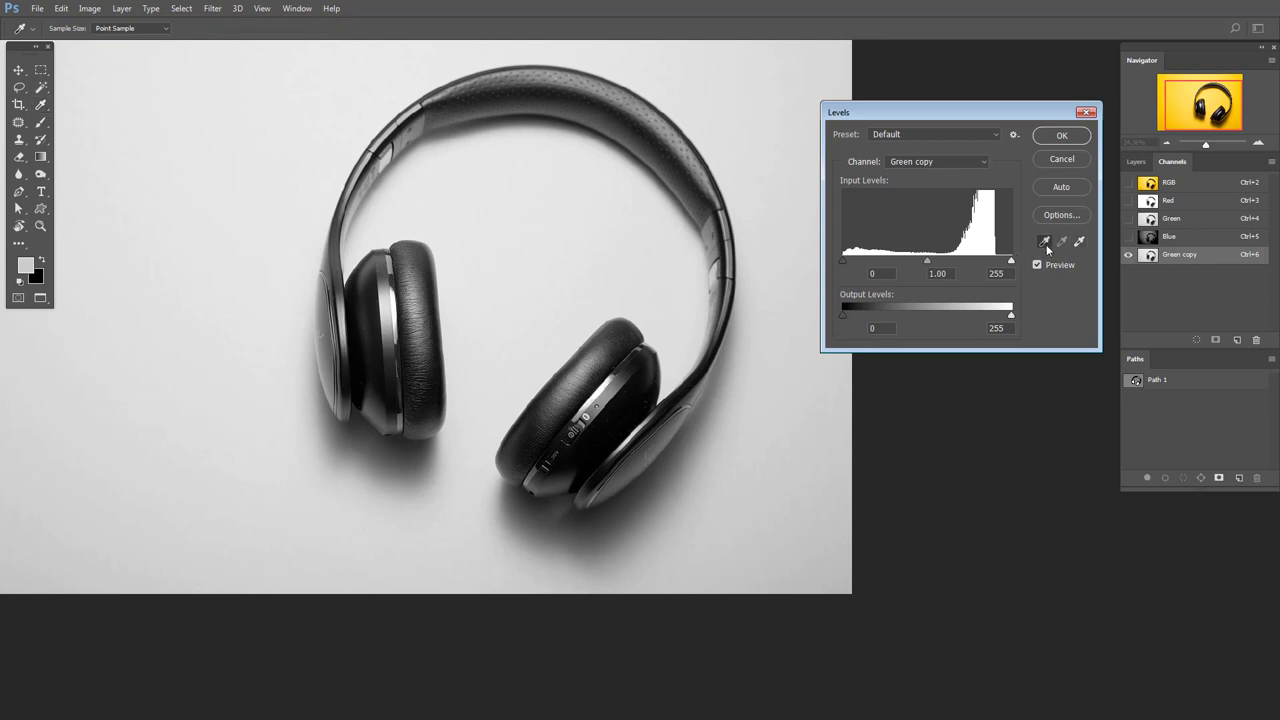
{"action": "left_click", "coordinate": [572, 355]}
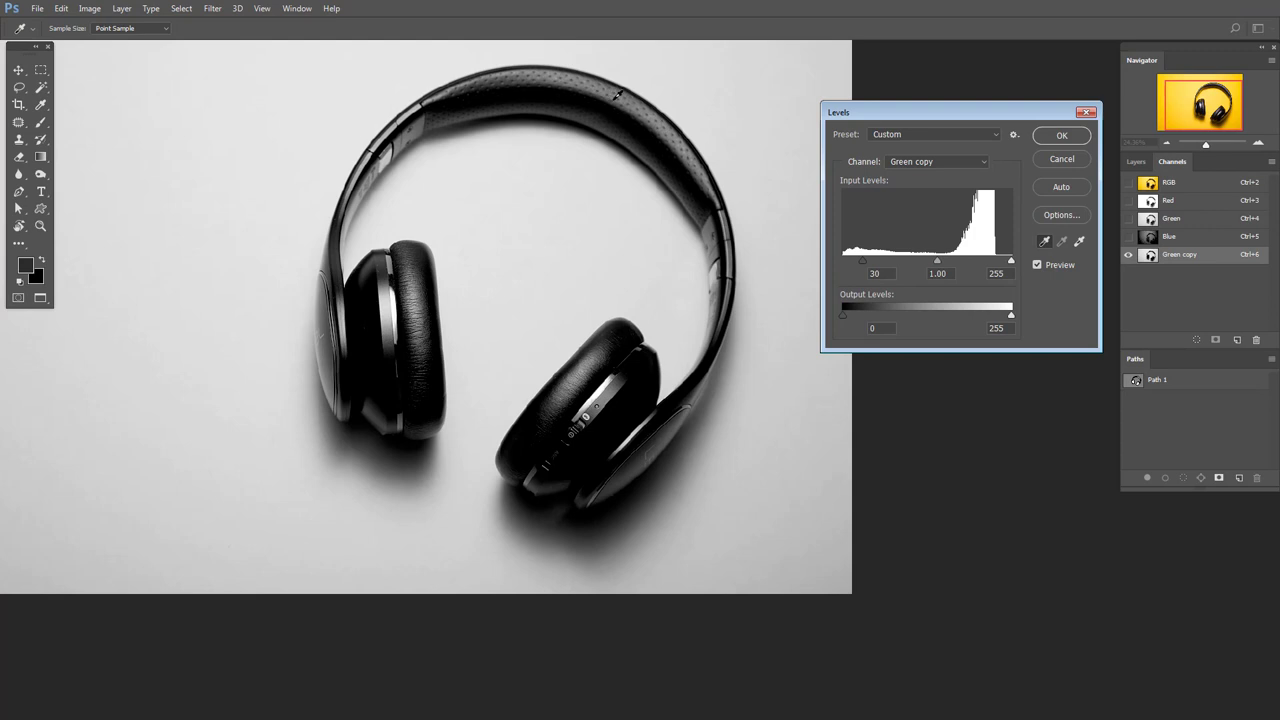
{"action": "left_click", "coordinate": [1079, 241]}
{"action": "left_click", "coordinate": [563, 364]}
{"action": "left_click", "coordinate": [813, 519]}
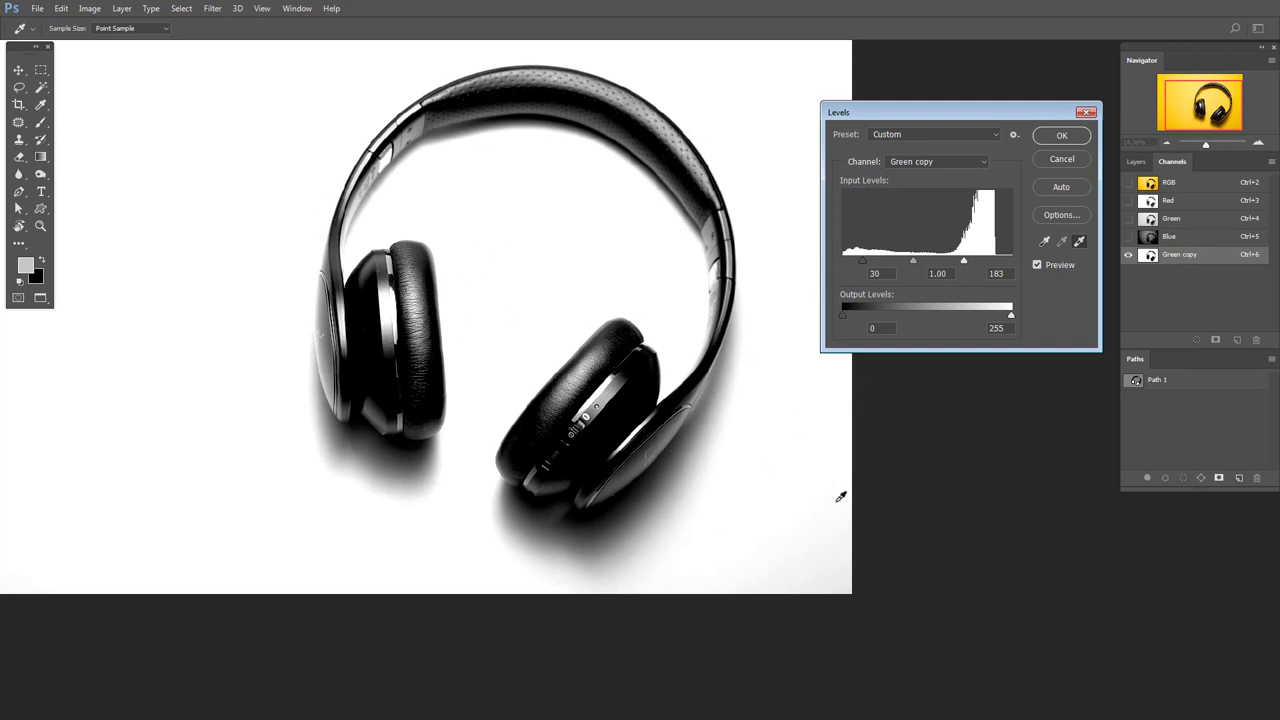
{"action": "left_click", "coordinate": [1063, 137]}
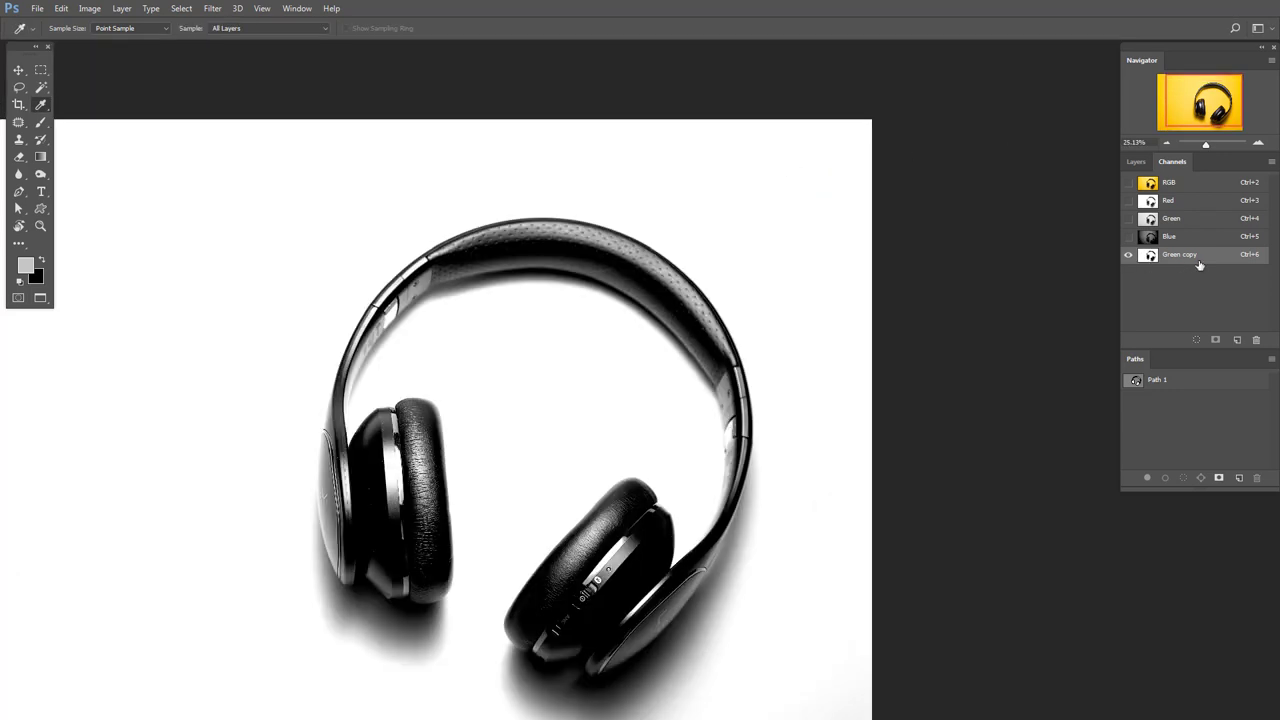
Load Green copy as a selection, invert it, and delete the Green copy channel
{"action": "left_click", "coordinate": [1148, 256], "text": "ctrl"}
{"action": "scroll", "coordinate": [1079, 278], "scroll_direction": "down", "scroll_amount": 2}
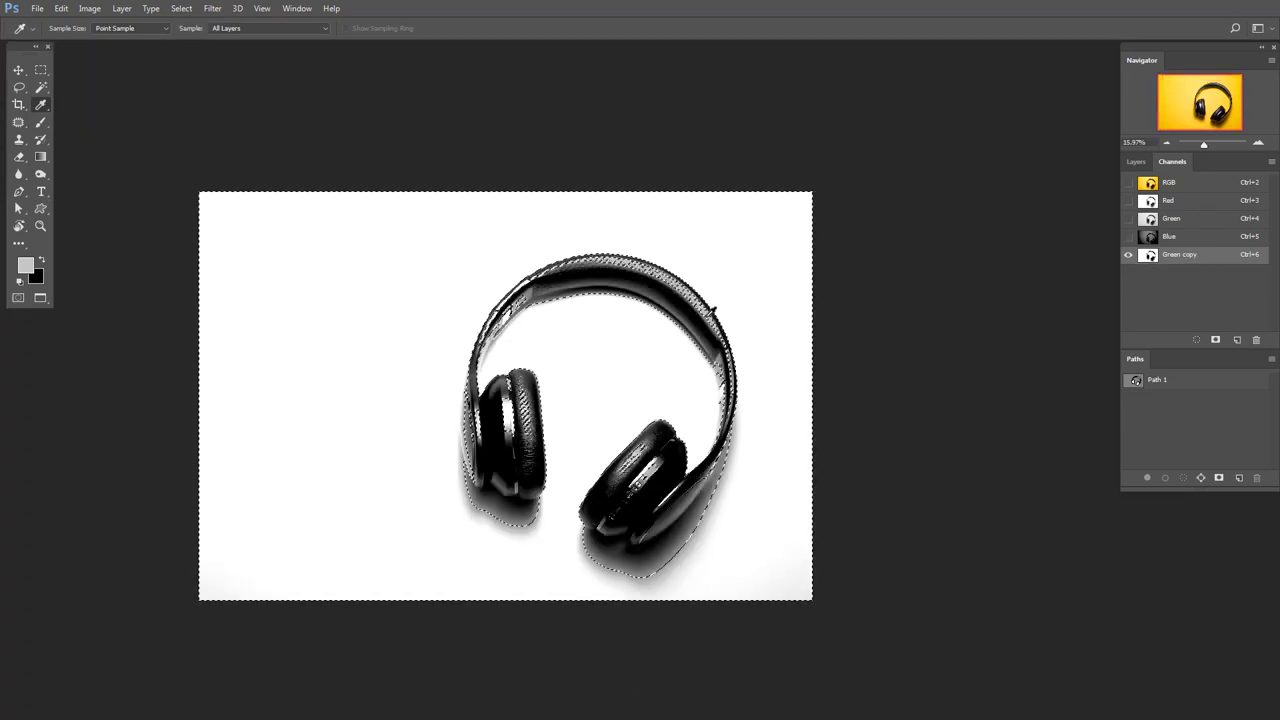
{"action": "key", "text": "ctrl+shift+i"}
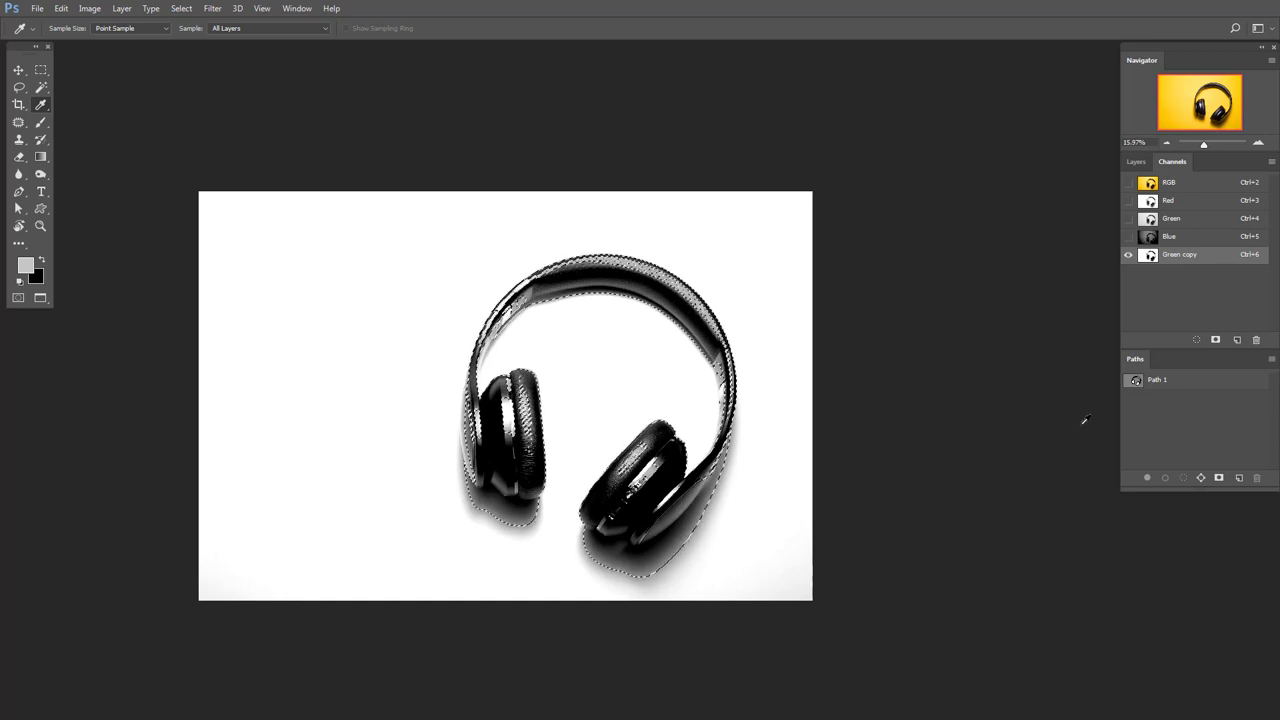
{"action": "left_click_drag", "start_coordinate": [1224, 258], "coordinate": [1256, 339]}
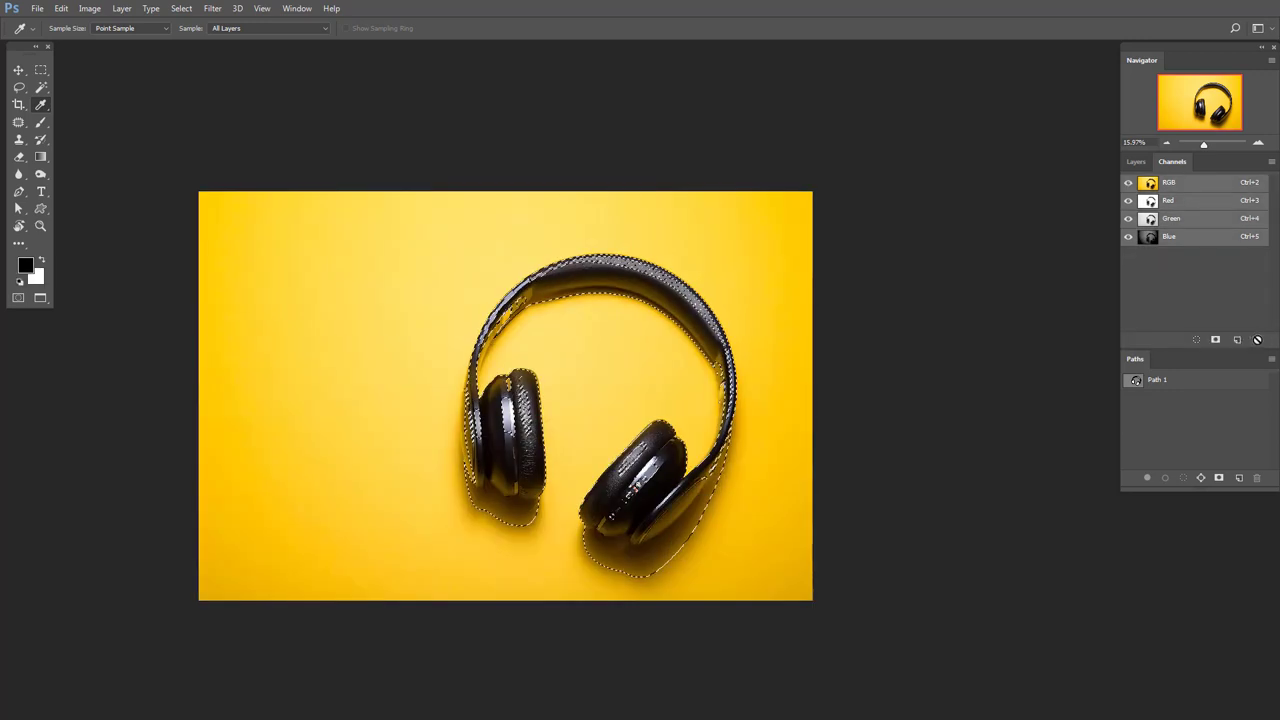
Duplicate Background, move the copy above Color Fill 1, and mask it with the headphone selection
{"action": "left_click", "coordinate": [1136, 162]}
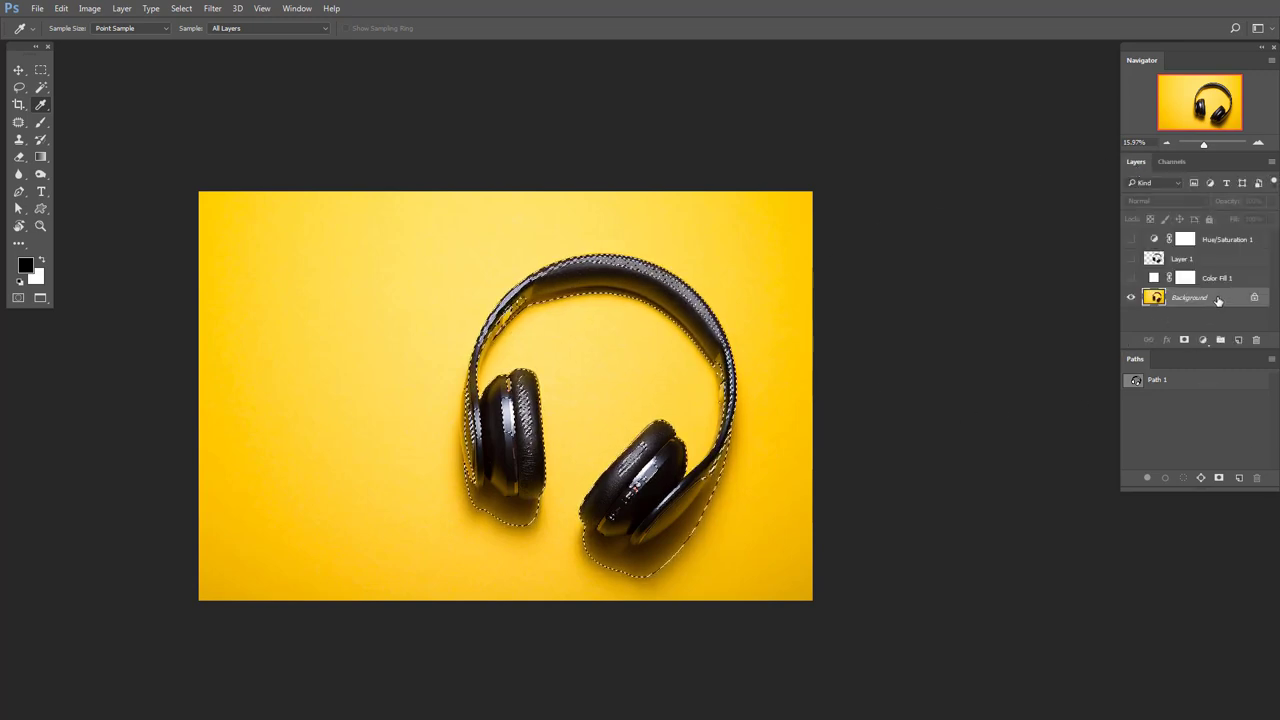
{"action": "left_click_drag", "start_coordinate": [1217, 300], "coordinate": [1237, 340]}
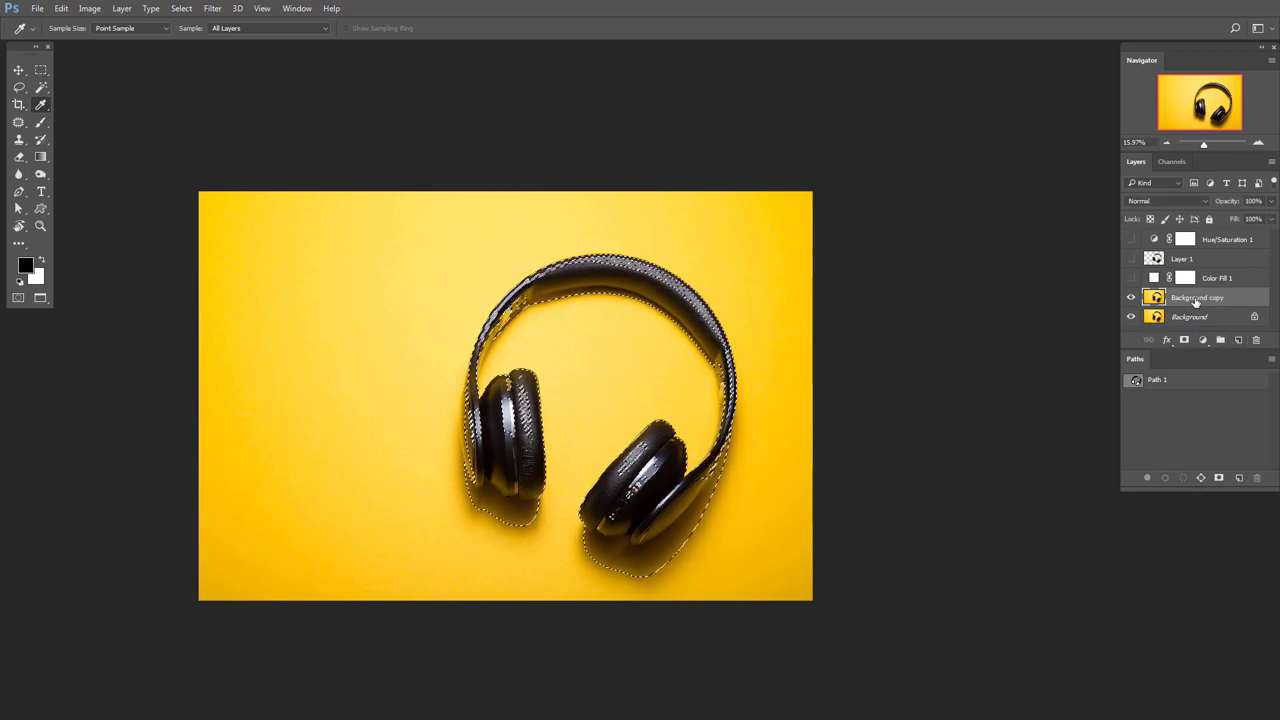
{"action": "left_click_drag", "start_coordinate": [1195, 300], "coordinate": [1131, 258]}
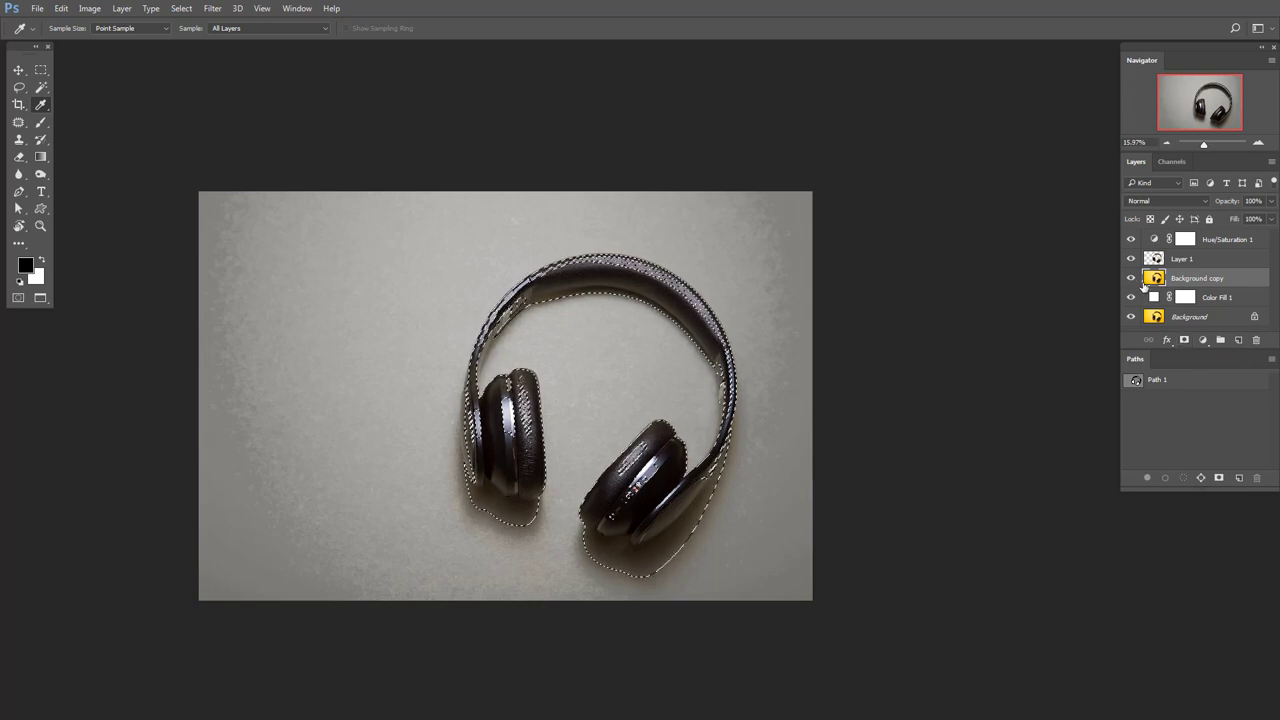
{"action": "left_click", "coordinate": [1184, 343]}
{"action": "scroll", "coordinate": [829, 357], "scroll_direction": "up", "scroll_amount": 3}
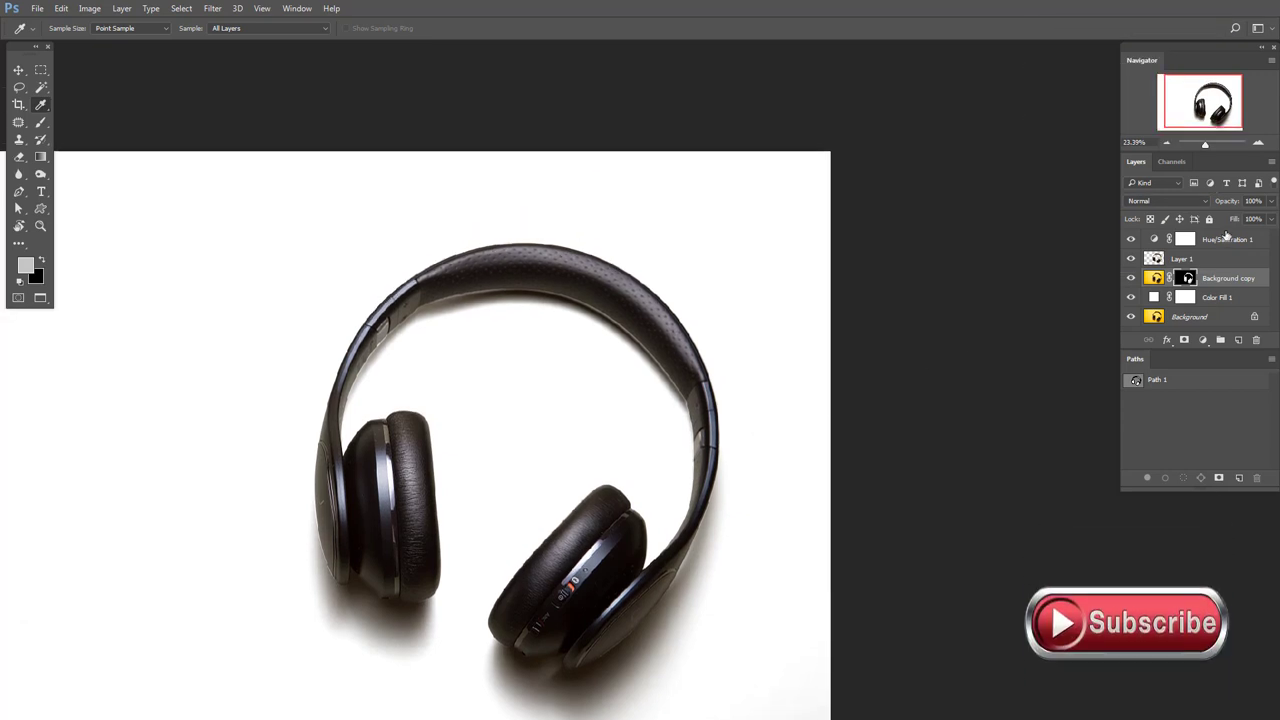
Zoom in to inspect, toggle Hue/Saturation 1 off and on, then select it with Layer 1
{"action": "scroll", "coordinate": [838, 462], "scroll_direction": "up", "scroll_amount": 2}
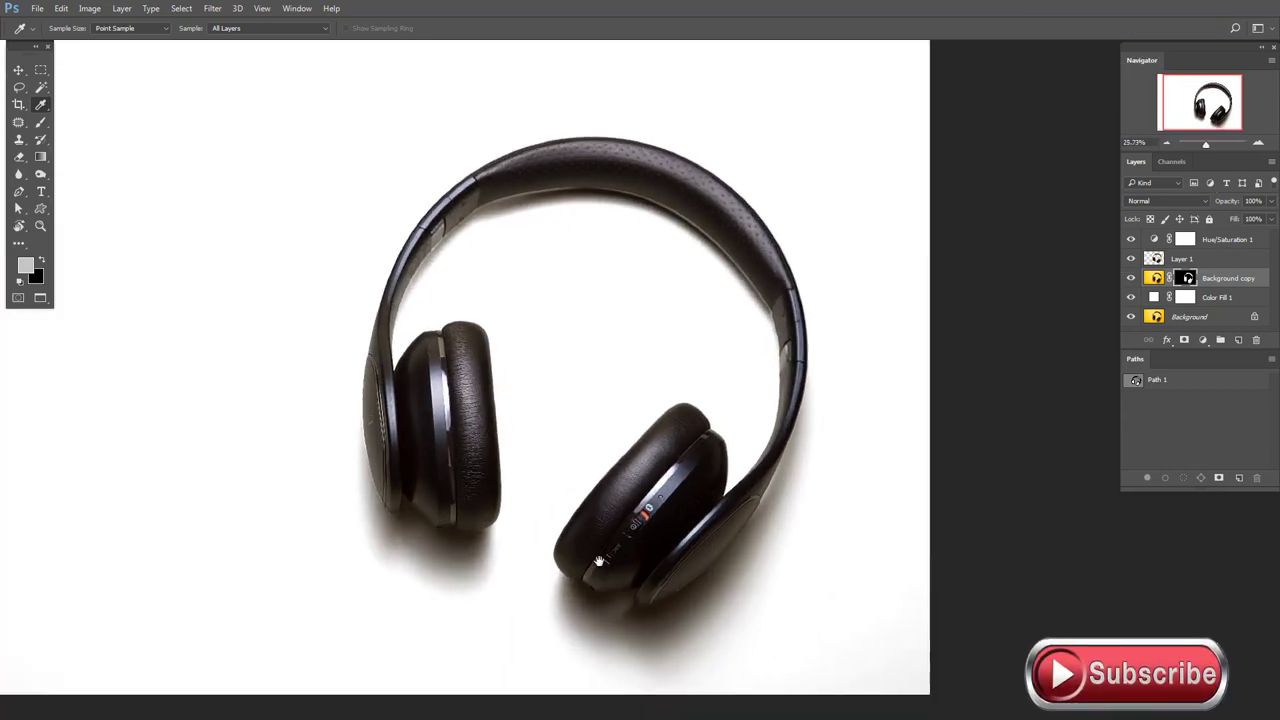
{"action": "scroll", "coordinate": [683, 581], "scroll_direction": "up", "scroll_amount": 3}
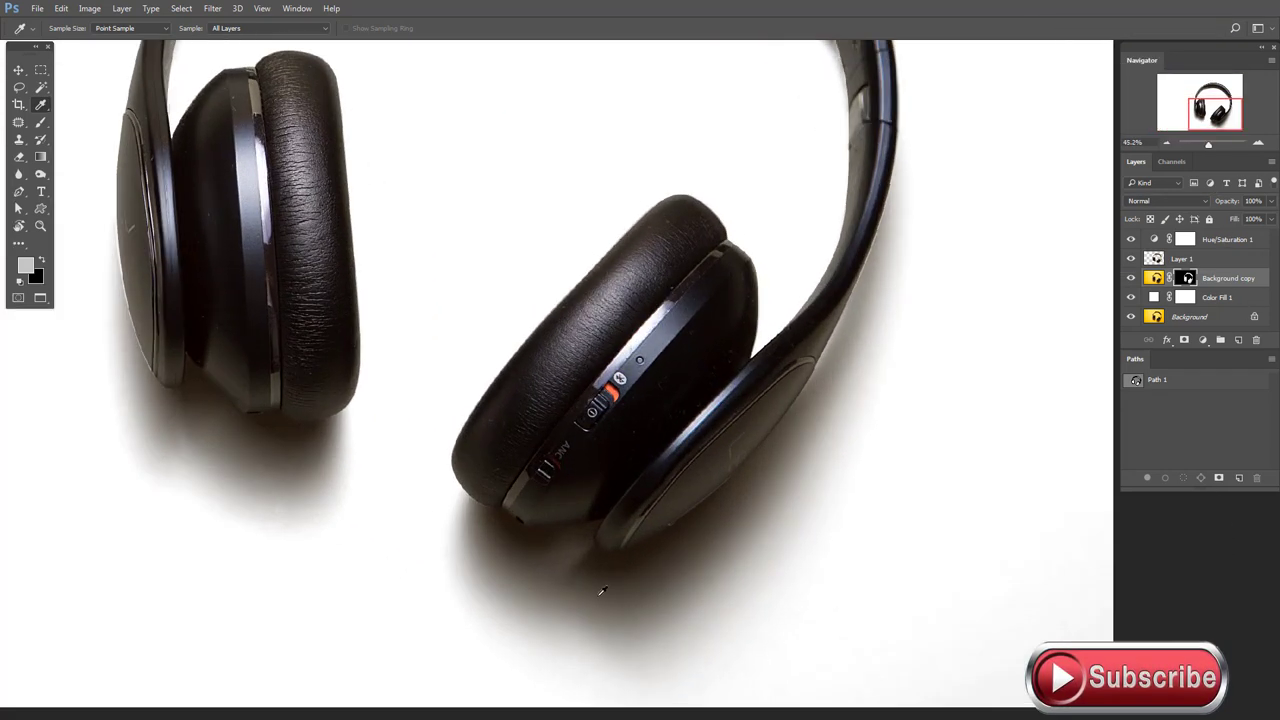
{"action": "scroll", "coordinate": [869, 531], "scroll_direction": "down", "scroll_amount": 3}
{"action": "scroll", "coordinate": [651, 234], "scroll_direction": "down", "scroll_amount": 2}
{"action": "scroll", "coordinate": [1055, 293], "scroll_direction": "up", "scroll_amount": 2}
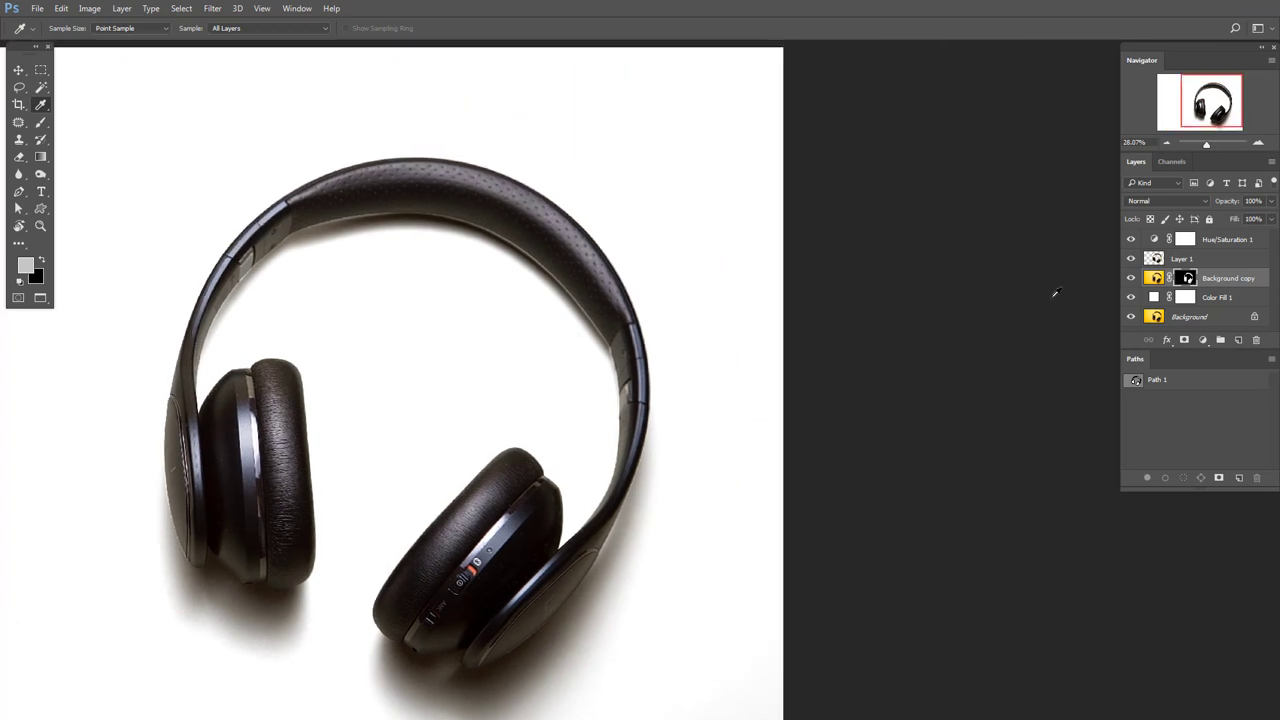
{"action": "left_click", "coordinate": [1132, 240]}
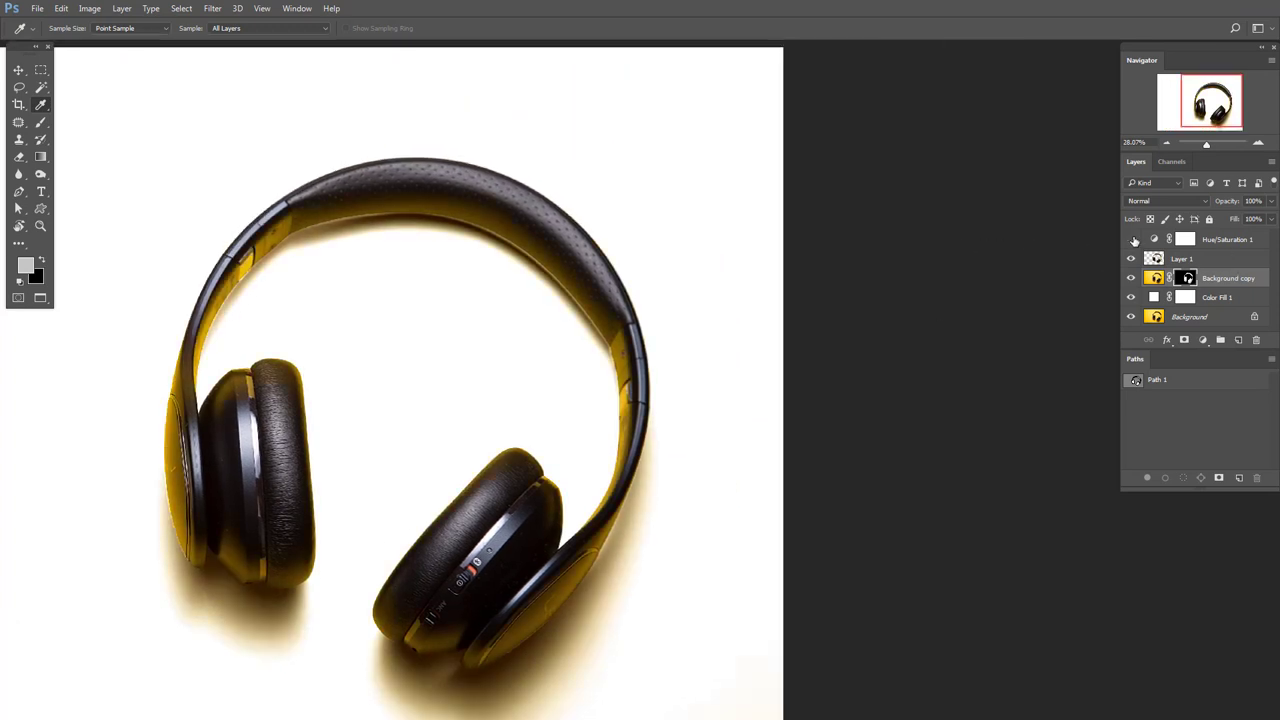
{"action": "left_click", "coordinate": [1132, 240]}
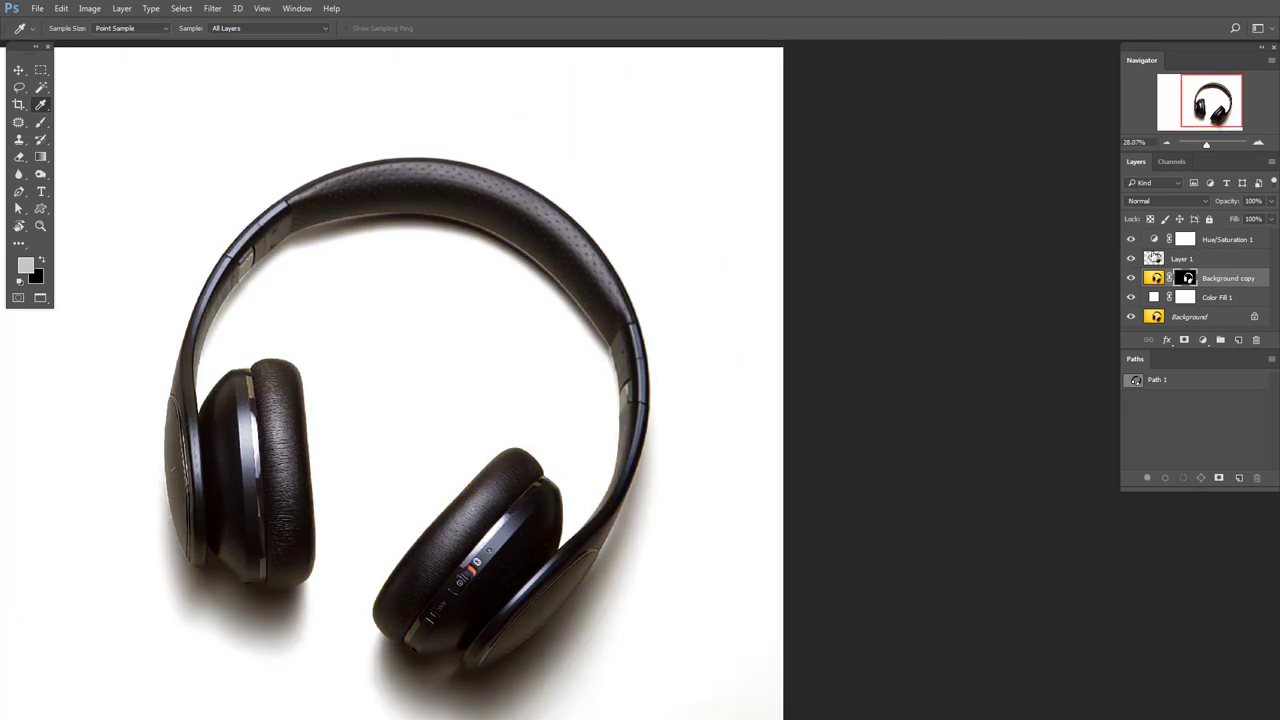
{"action": "left_click", "coordinate": [1234, 242]}
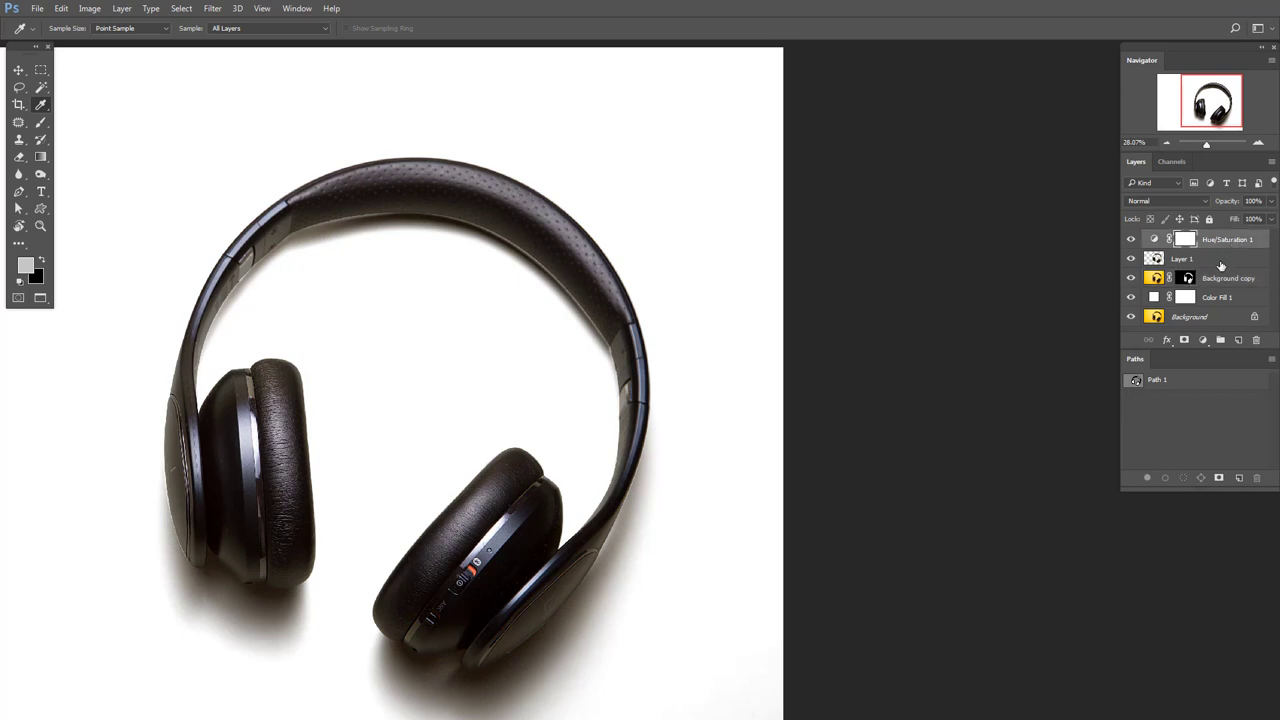
{"action": "left_click", "coordinate": [1220, 262]}
Reset default colours, merge Layer 1 into Hue/Saturation 1, and select Background copy
{"action": "key", "text": "d"}
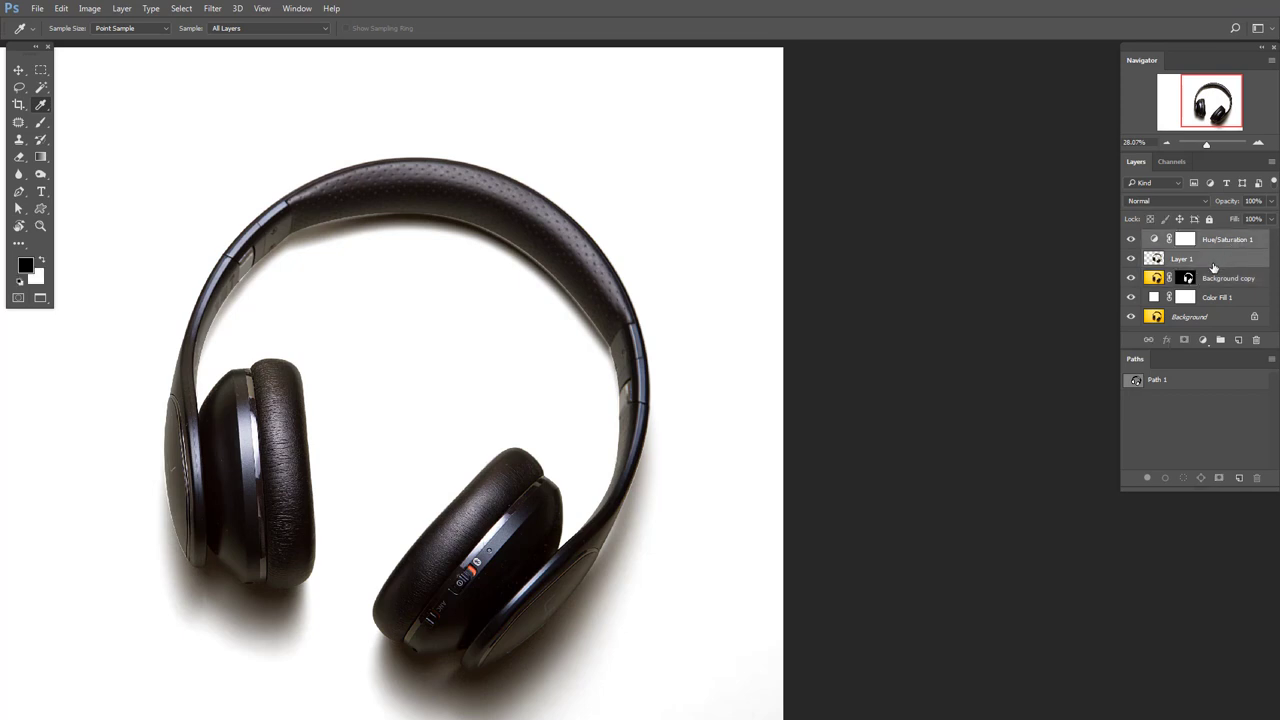
{"action": "key", "text": "ctrl+e"}
{"action": "left_click", "coordinate": [1131, 239]}
{"action": "left_click", "coordinate": [1131, 239]}
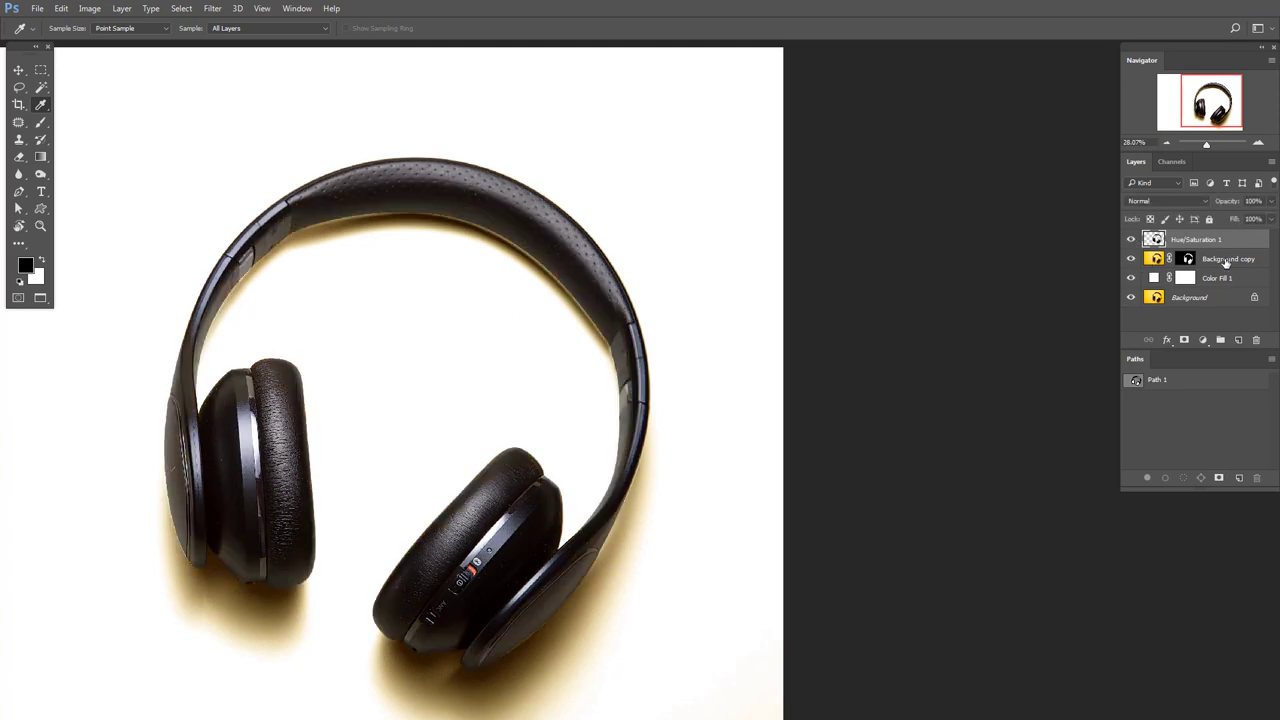
{"action": "left_click", "coordinate": [1150, 260]}
{"action": "scroll", "coordinate": [551, 577], "scroll_direction": "down", "scroll_amount": 2}
{"action": "scroll", "coordinate": [520, 503], "scroll_direction": "up", "scroll_amount": 4}
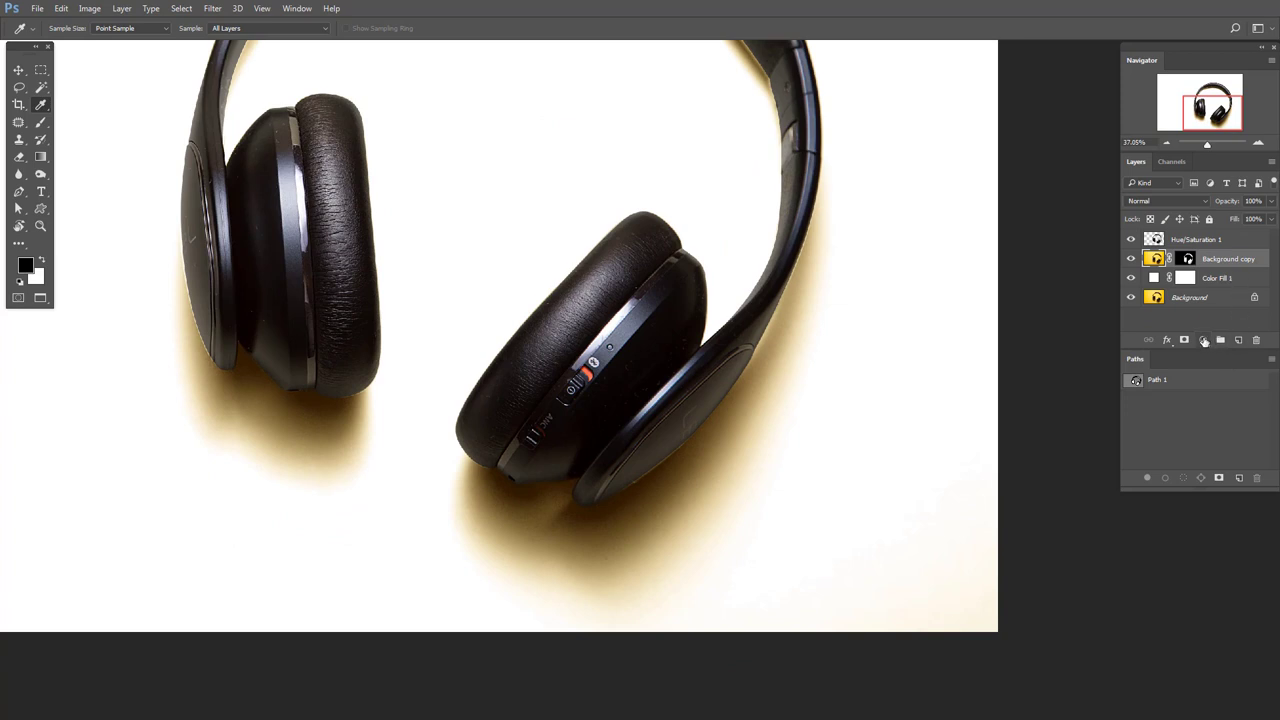
Add a Hue/Saturation layer with saturation at -90 and merge it into Background copy
{"action": "left_click", "coordinate": [1203, 341]}
{"action": "left_click", "coordinate": [1188, 486]}
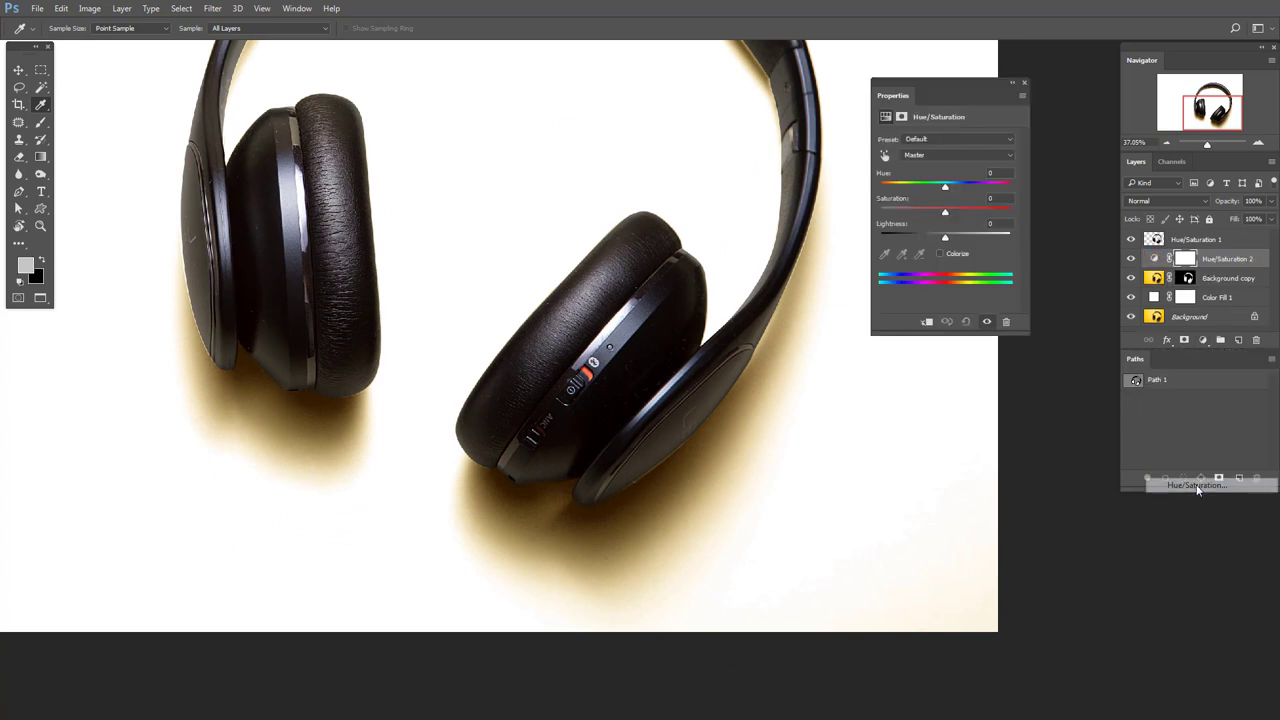
{"action": "left_click_drag", "start_coordinate": [945, 215], "coordinate": [878, 215]}
{"action": "left_click", "coordinate": [1195, 220]}
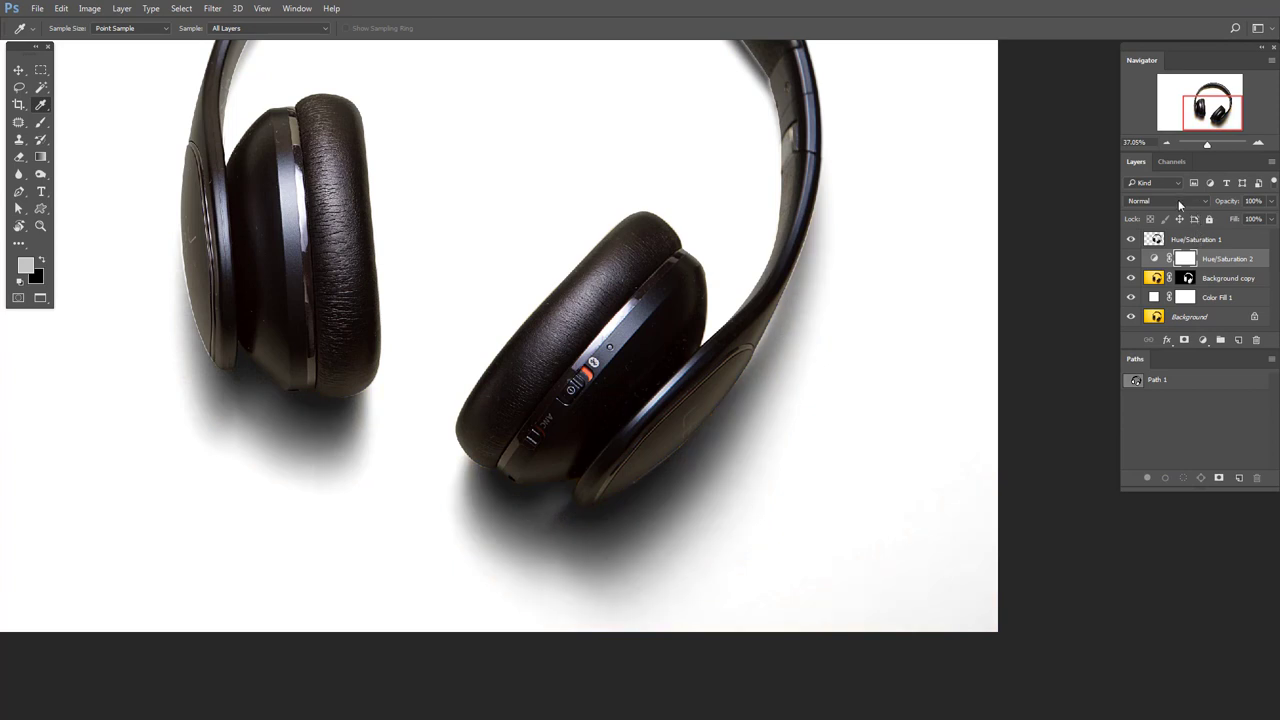
{"action": "left_click", "coordinate": [1206, 280], "text": "shift"}
{"action": "key", "text": "ctrl+e"}
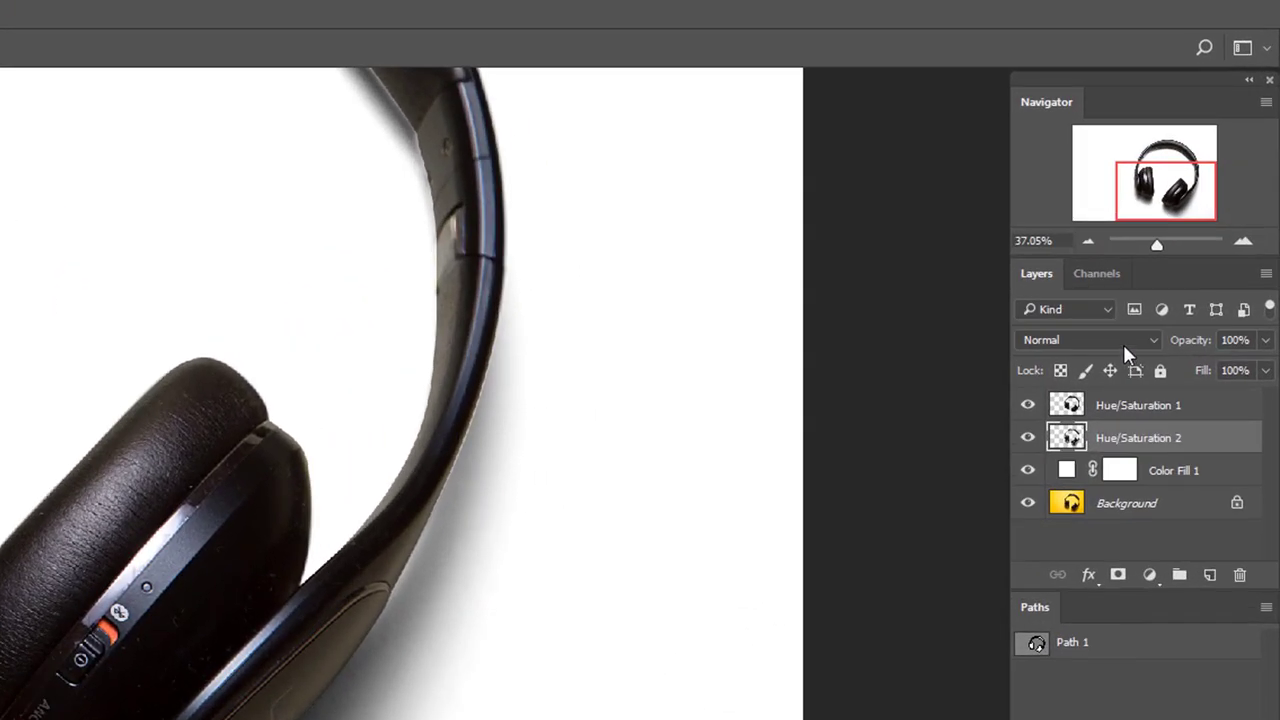
Set the Hue/Saturation 2 layer's blend mode to Multiply
{"action": "left_click", "coordinate": [1123, 344]}
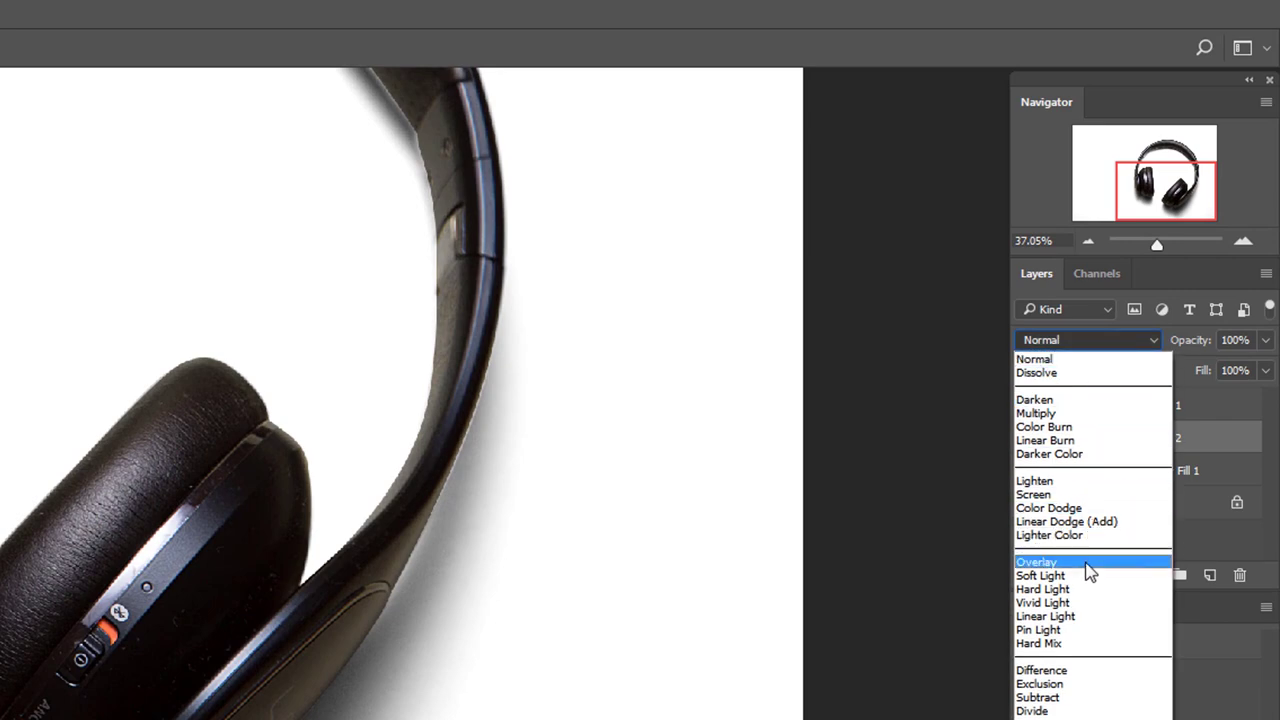
{"action": "left_click", "coordinate": [1085, 413]}
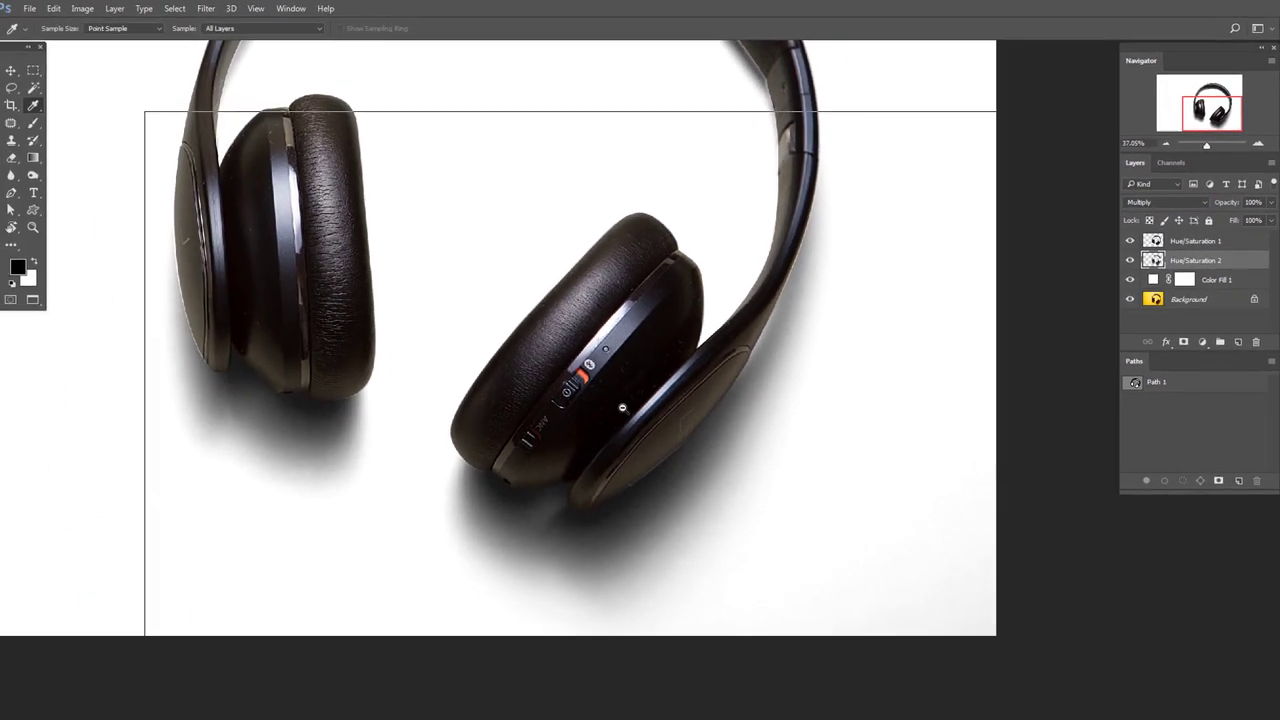
{"action": "scroll", "coordinate": [622, 407], "scroll_direction": "down", "scroll_amount": 5}
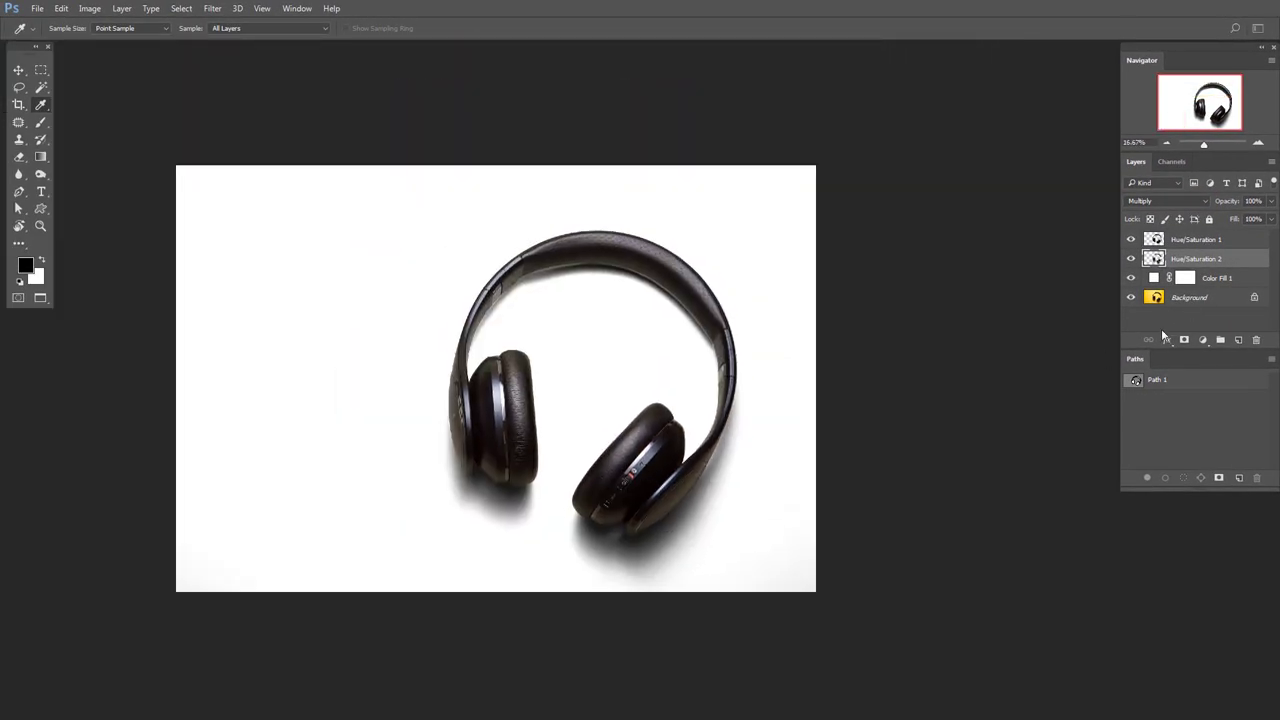
Set Color Fill 1 to pure white (ffffff), then reselect Hue/Saturation 2
{"action": "double_click", "coordinate": [1155, 278]}
{"action": "type", "text": "ff0000"}
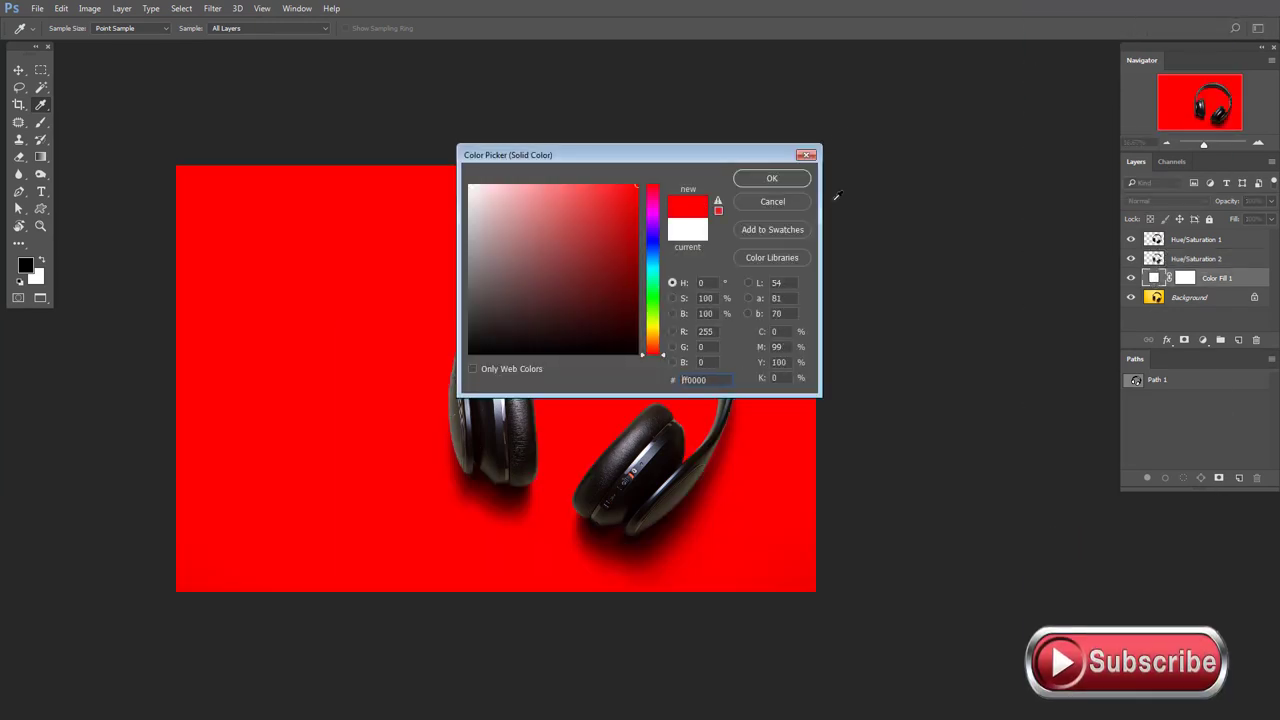
{"action": "left_click_drag", "start_coordinate": [568, 312], "coordinate": [468, 184]}
{"action": "left_click_drag", "start_coordinate": [631, 157], "coordinate": [766, 192]}
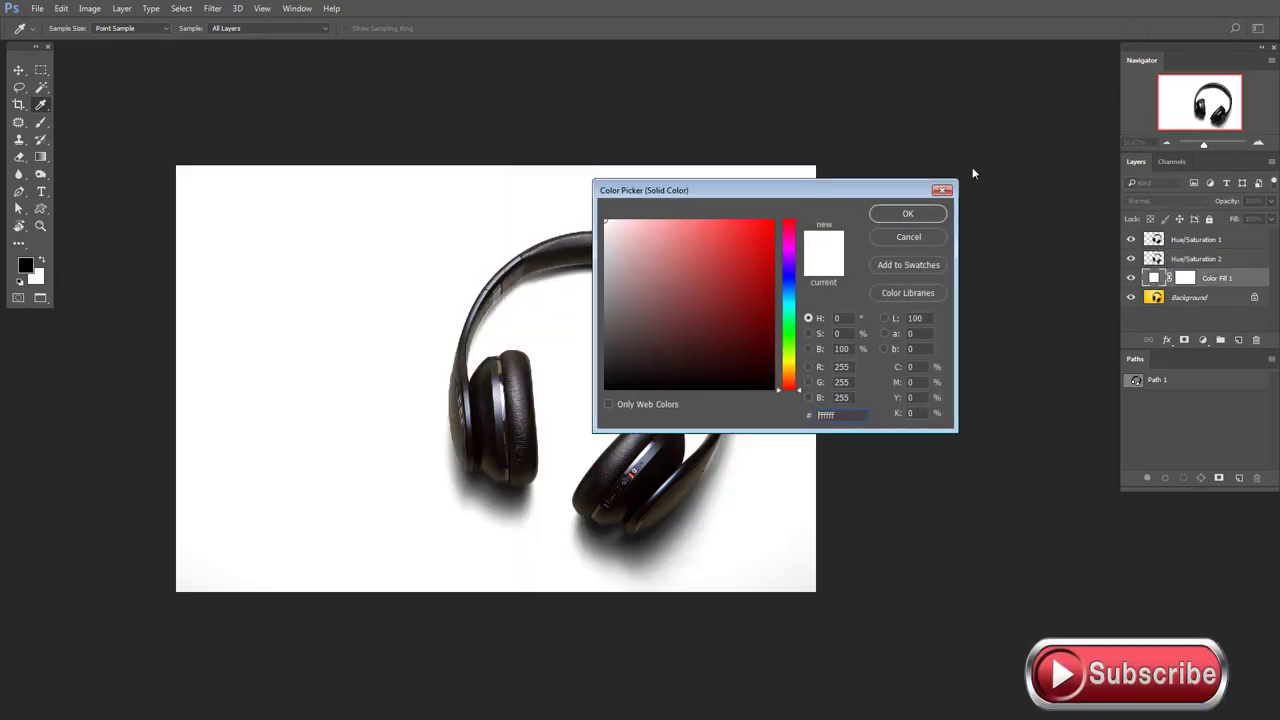
{"action": "left_click_drag", "start_coordinate": [972, 173], "coordinate": [965, 138]}
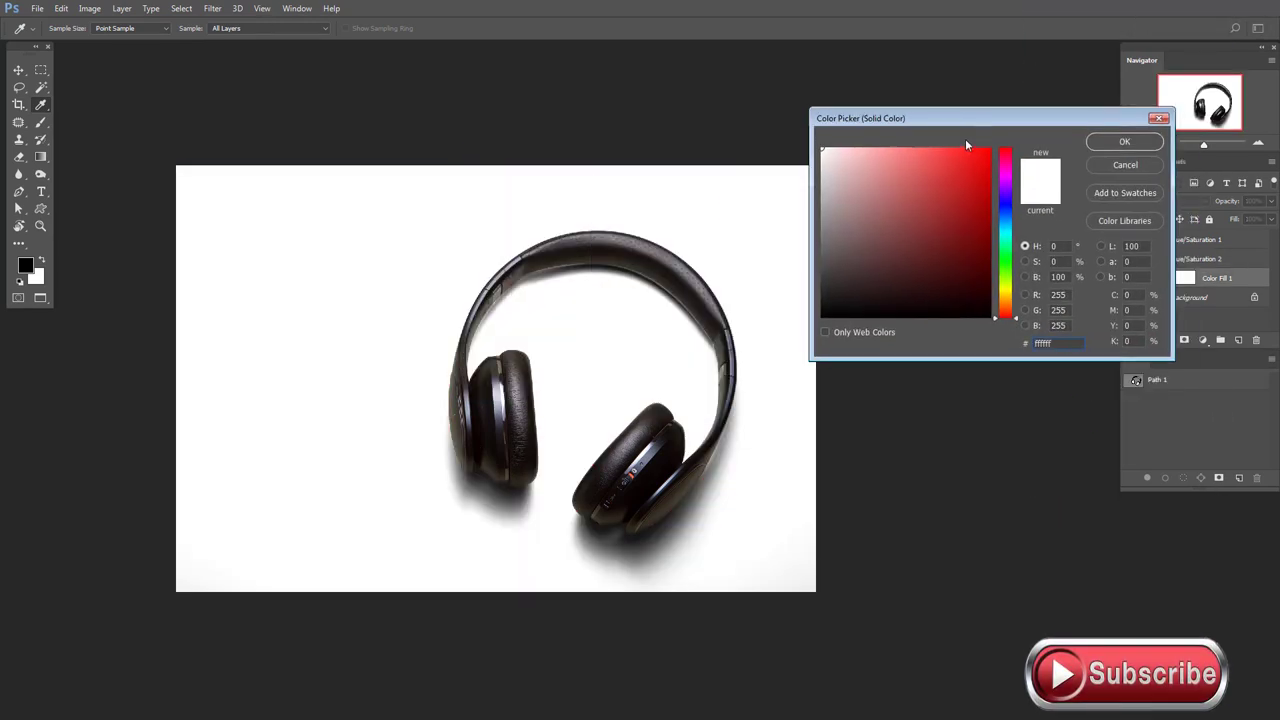
{"action": "left_click", "coordinate": [1129, 144]}
{"action": "scroll", "coordinate": [394, 529], "scroll_direction": "up", "scroll_amount": 5}
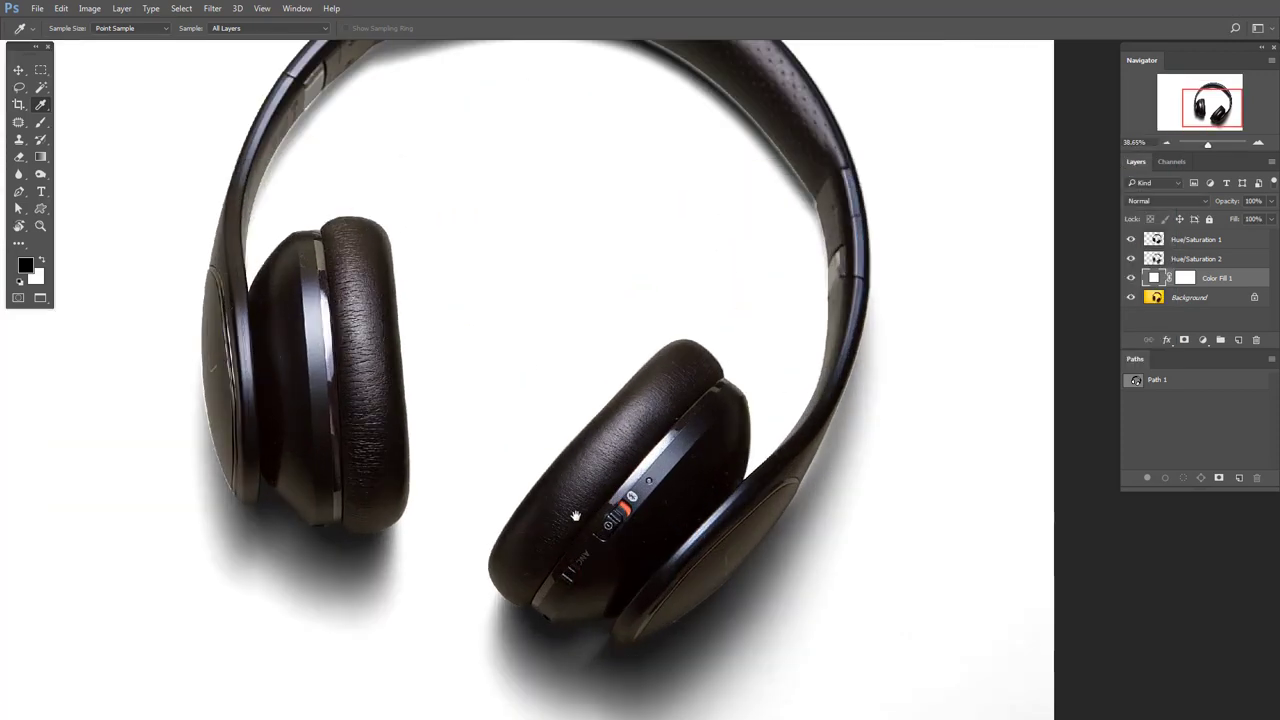
{"action": "scroll", "coordinate": [773, 531], "scroll_direction": "up", "scroll_amount": 2}
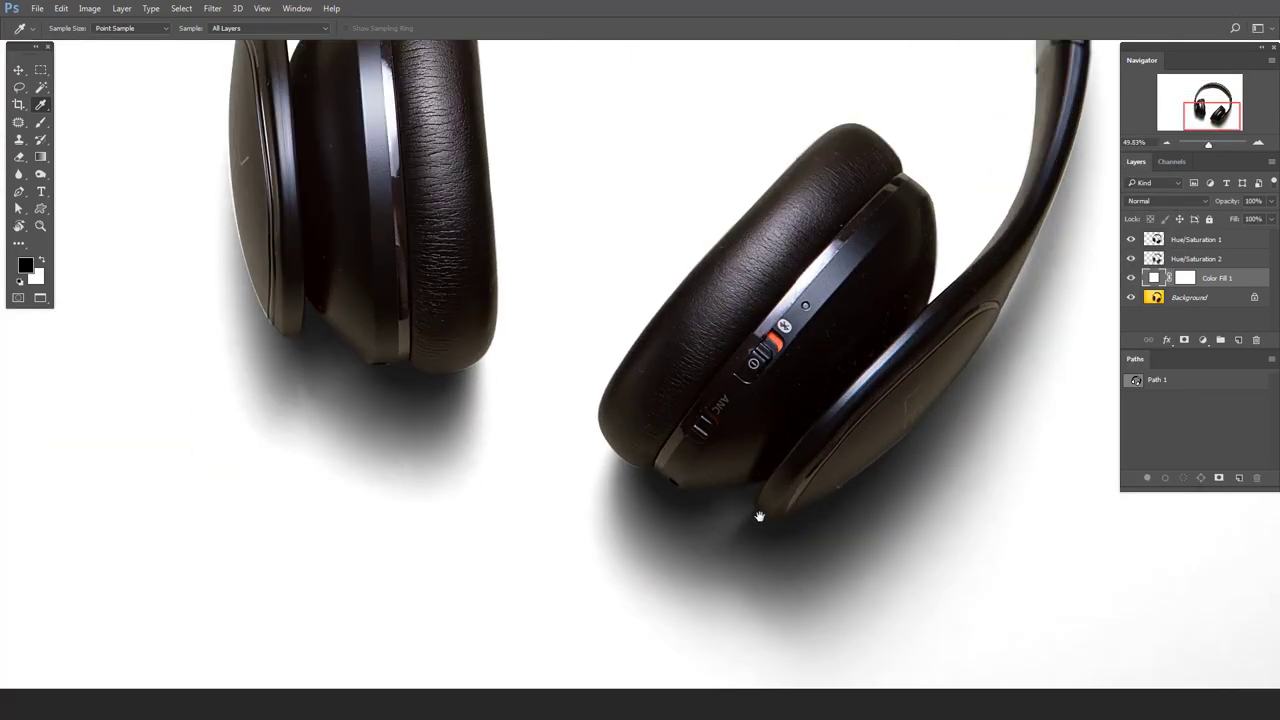
{"action": "left_click", "coordinate": [1204, 262]}
{"action": "scroll", "coordinate": [845, 334], "scroll_direction": "down", "scroll_amount": 3}
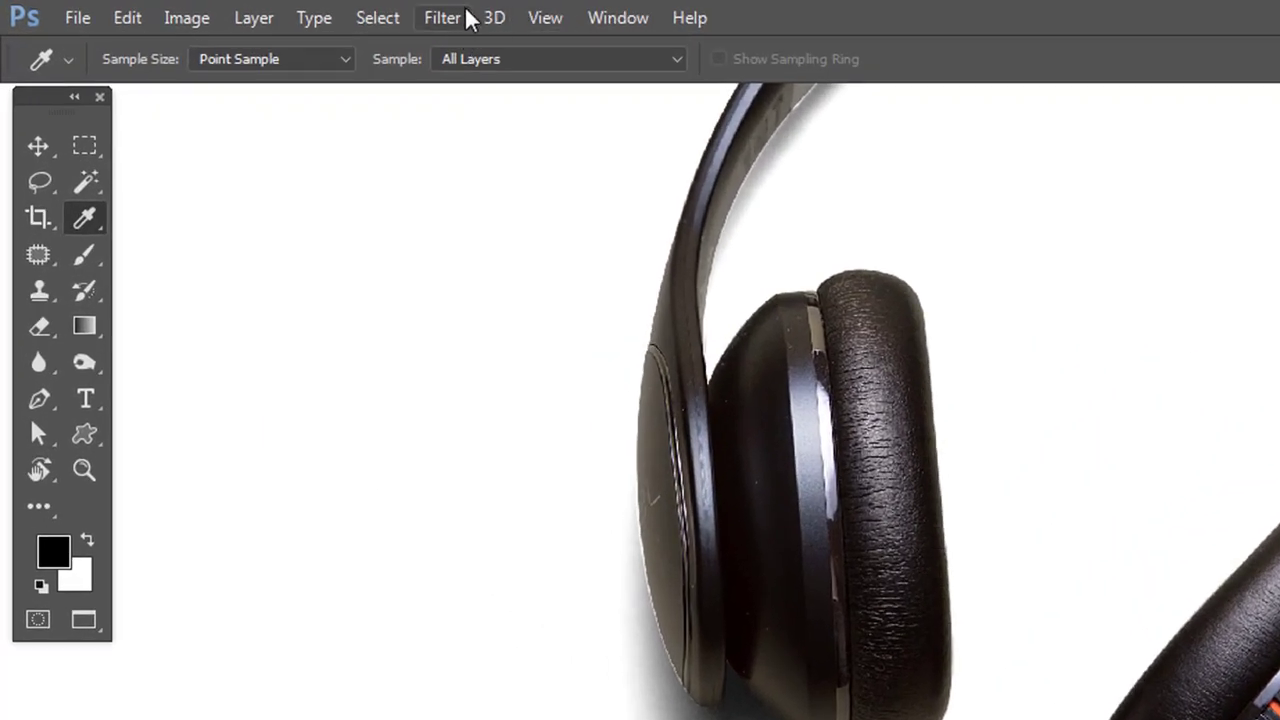
Apply a Gaussian Blur with a 4.9-pixel radius to Hue/Saturation 2
{"action": "left_click", "coordinate": [460, 17]}
{"action": "mouse_move", "coordinate": [487, 330]}
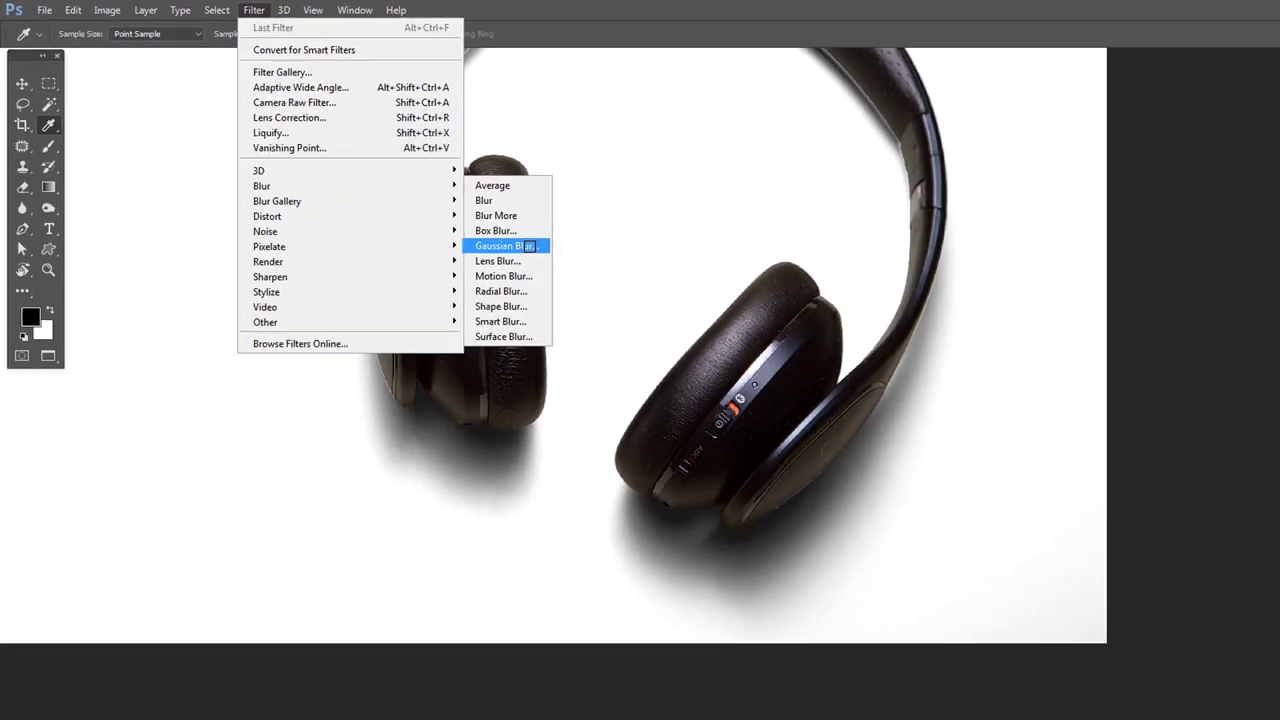
{"action": "left_click", "coordinate": [897, 411]}
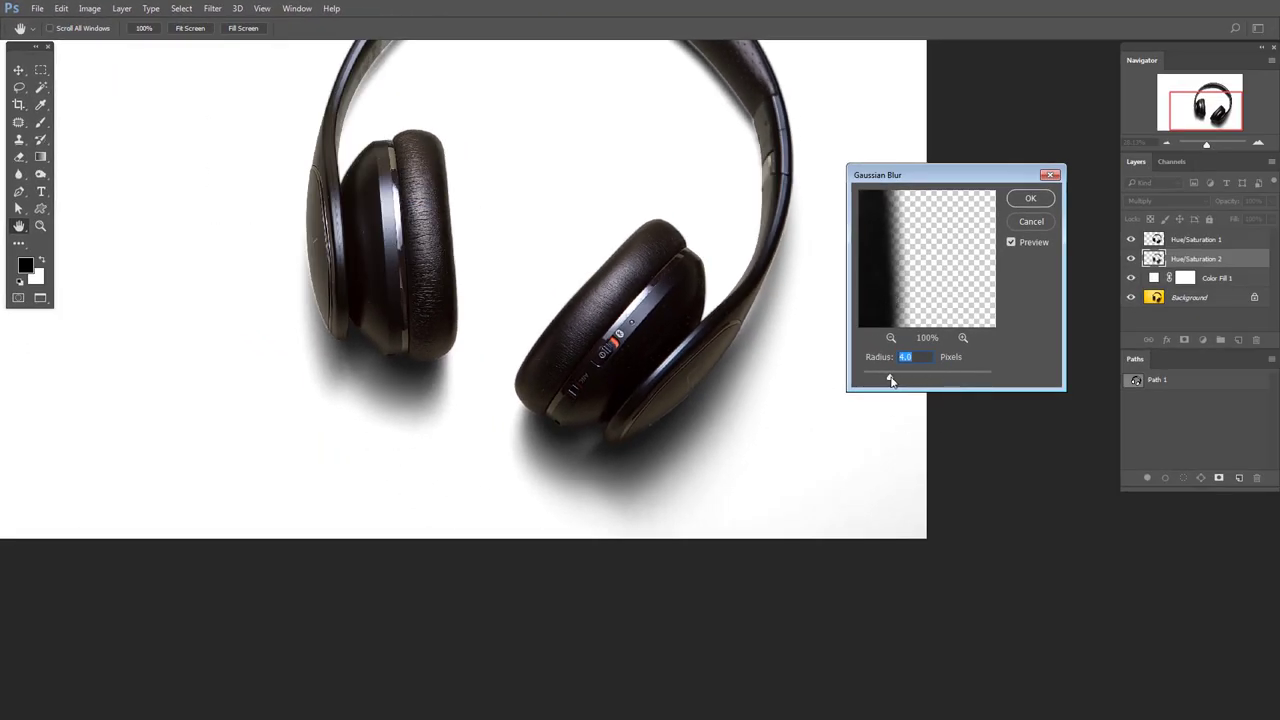
{"action": "left_click_drag", "start_coordinate": [889, 379], "coordinate": [901, 378]}
{"action": "left_click", "coordinate": [1031, 198]}
{"action": "key", "text": "i"}
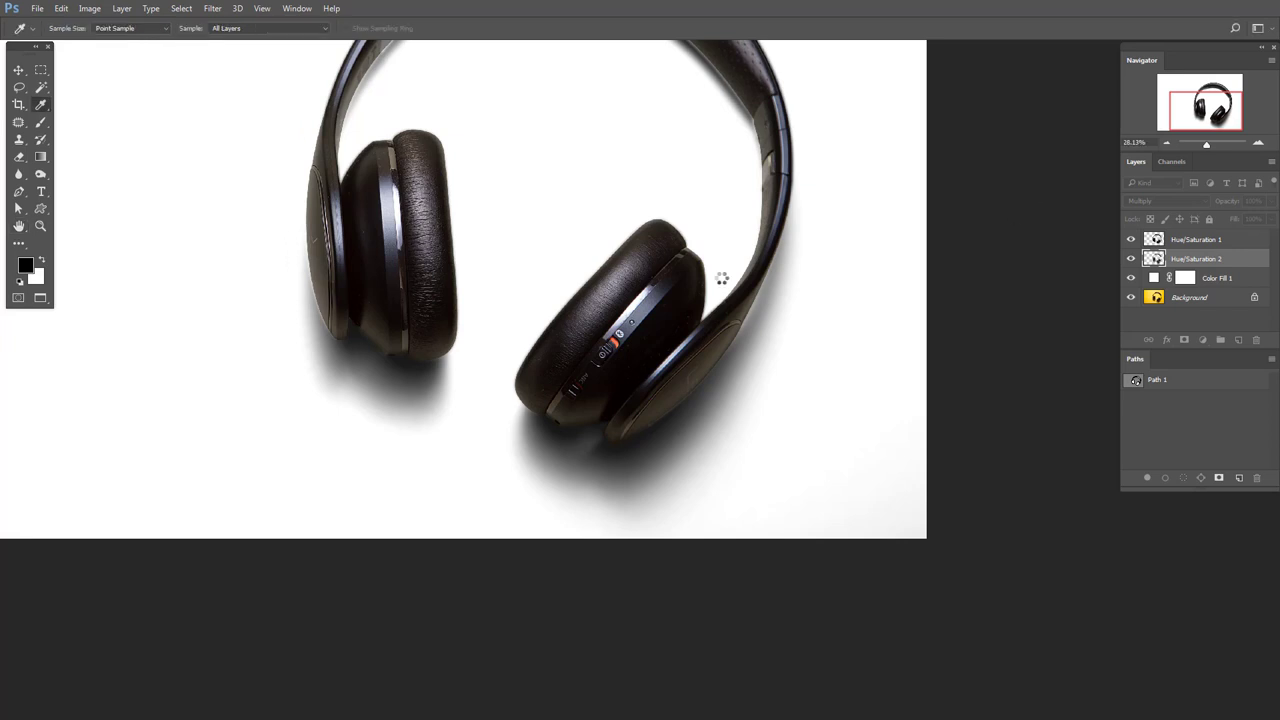
{"action": "scroll", "coordinate": [716, 290], "scroll_direction": "down", "scroll_amount": 3}
{"action": "scroll", "coordinate": [716, 290], "scroll_direction": "down", "scroll_amount": 1}
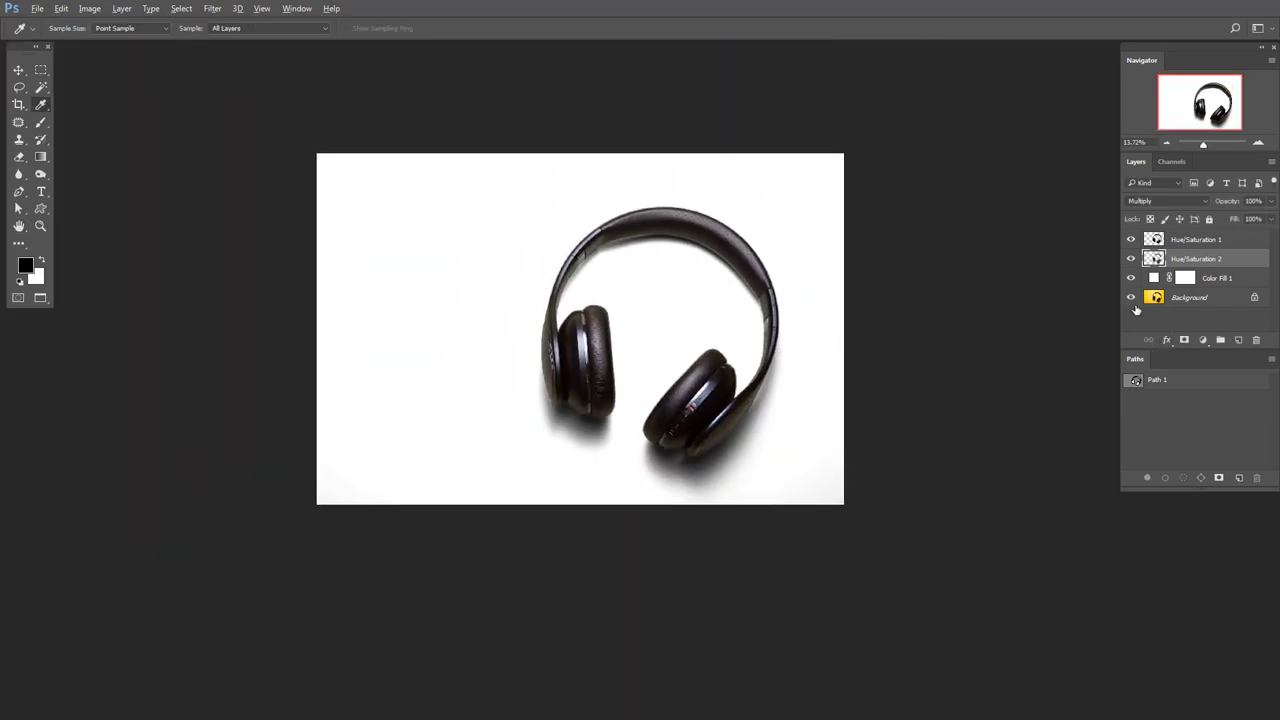
Compare against the original background and check Color Fill 1, keeping it white
{"action": "left_click", "coordinate": [1130, 299], "text": "alt"}
{"action": "left_click", "coordinate": [1130, 299], "text": "alt"}
{"action": "double_click", "coordinate": [1152, 282]}
{"action": "left_click", "coordinate": [733, 291]}
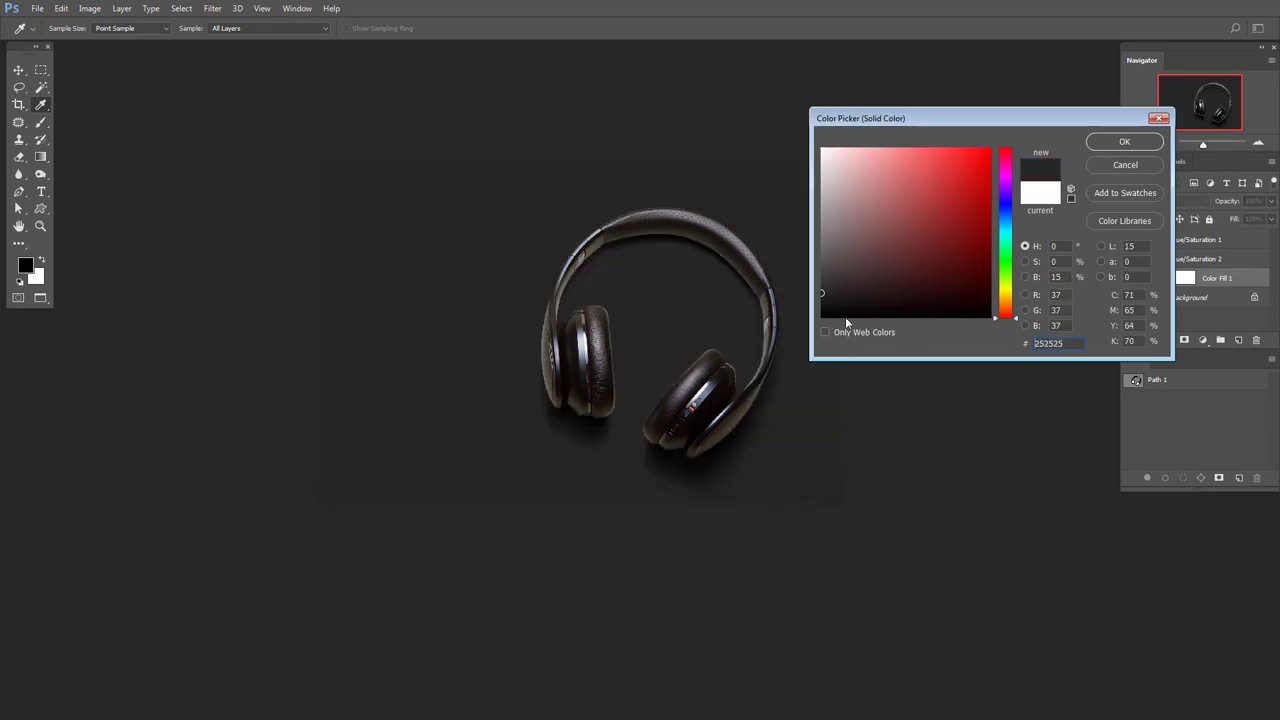
{"action": "key", "text": "Escape"}
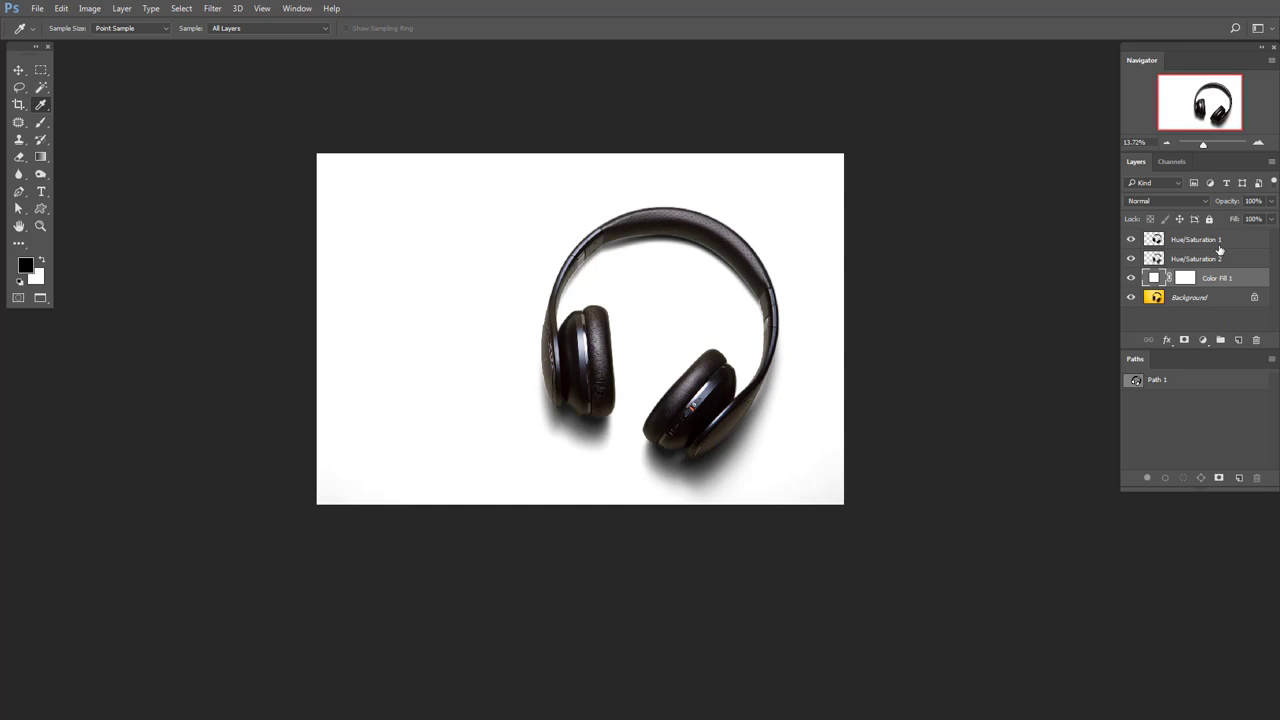
Merge Hue/Saturation 1 and 2 into one layer, then hide Color Fill 1 and Background
{"action": "left_click", "coordinate": [1155, 241]}
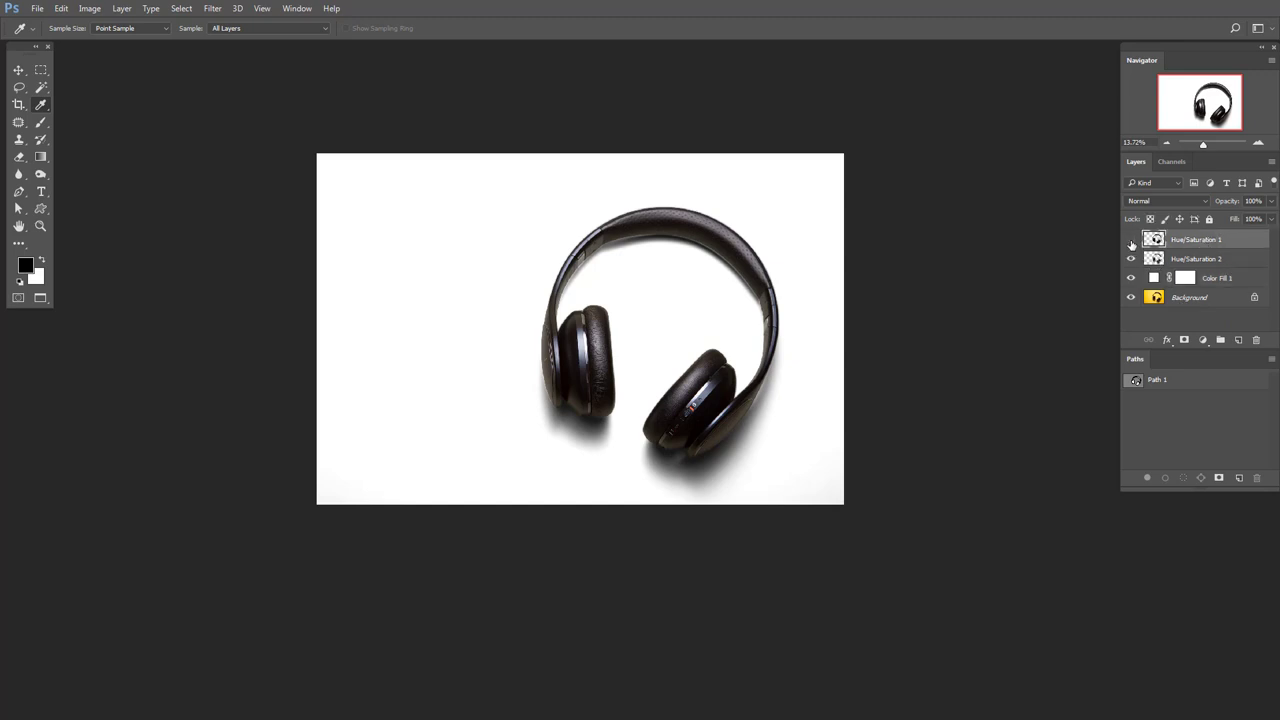
{"action": "left_click", "coordinate": [1131, 240]}
{"action": "left_click", "coordinate": [1131, 240]}
{"action": "left_click", "coordinate": [1131, 259]}
{"action": "left_click", "coordinate": [1131, 259]}
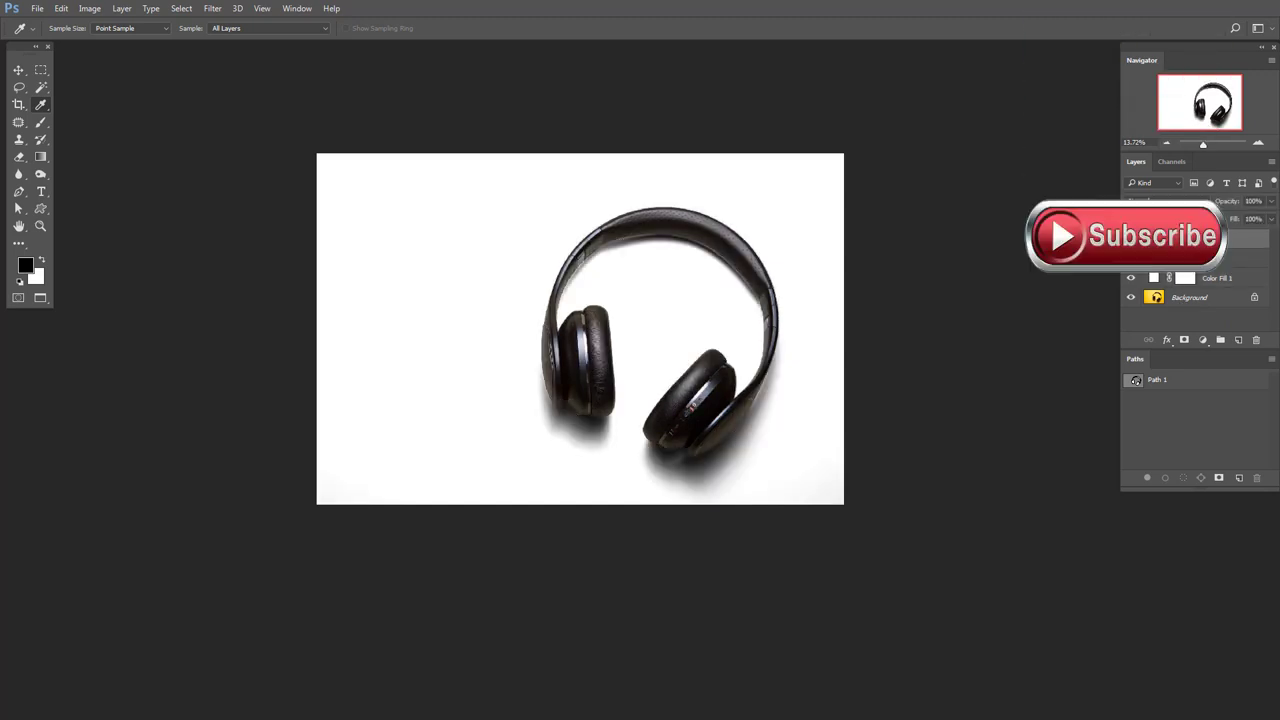
{"action": "left_click", "coordinate": [1217, 260], "text": "shift"}
{"action": "key", "text": "ctrl+e"}
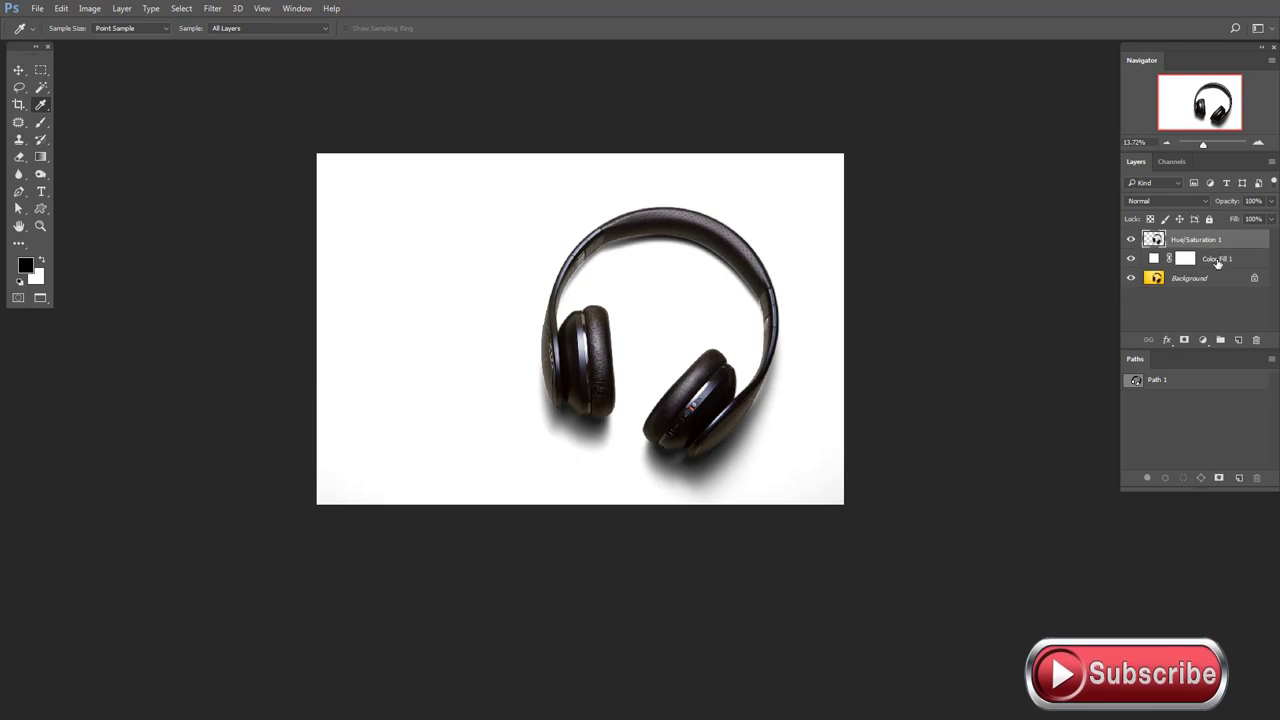
{"action": "left_click", "coordinate": [1131, 259]}
{"action": "left_click", "coordinate": [1131, 278]}
{"action": "scroll", "coordinate": [593, 453], "scroll_direction": "up", "scroll_amount": 2}
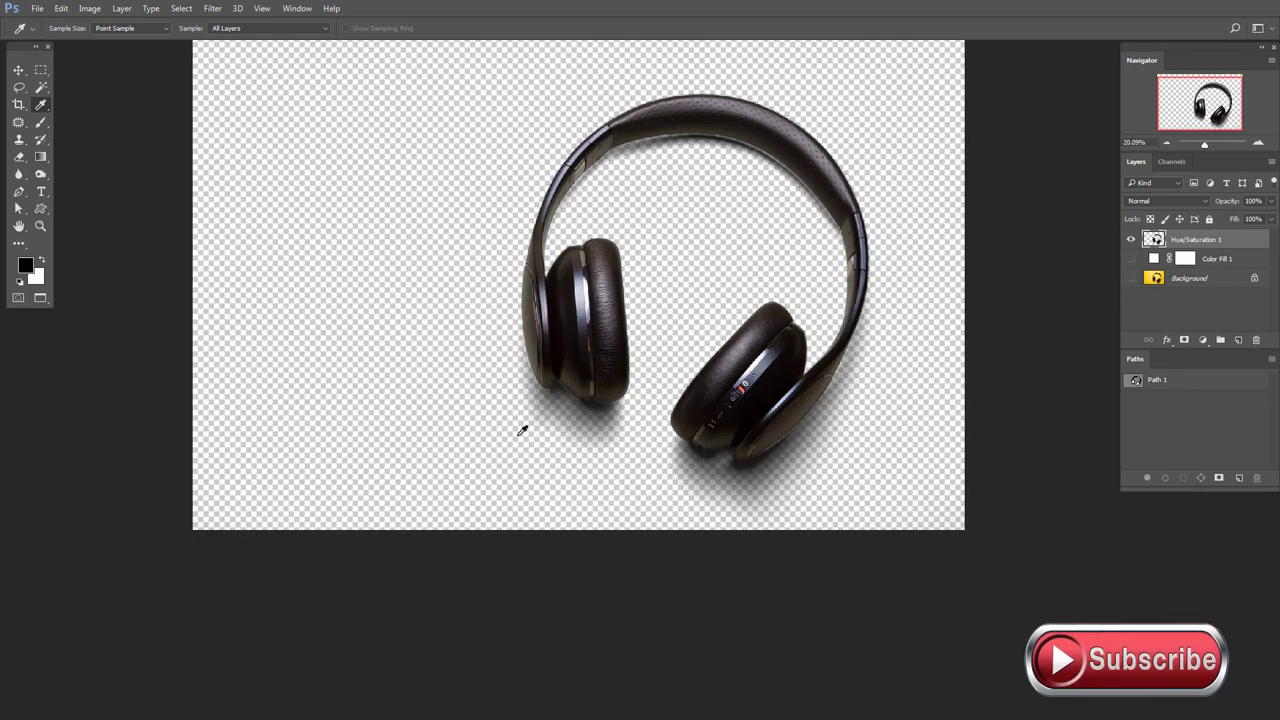
{"action": "scroll", "coordinate": [520, 428], "scroll_direction": "down", "scroll_amount": 2}
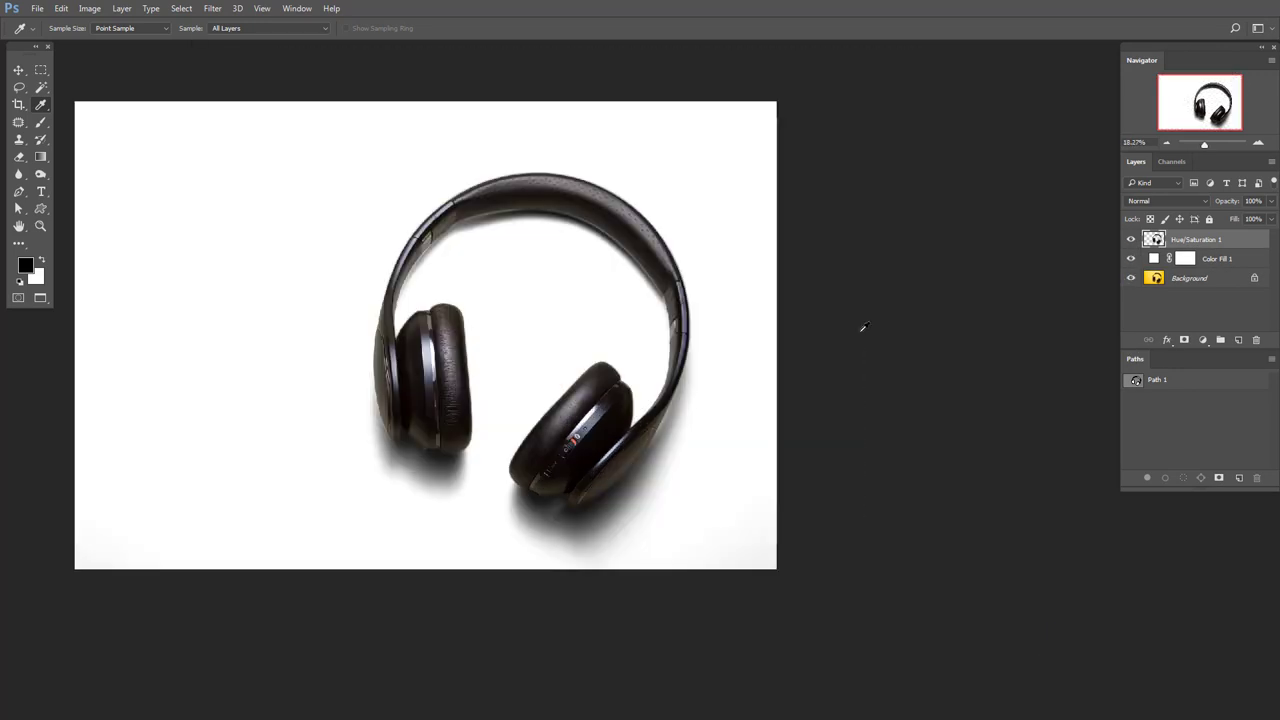